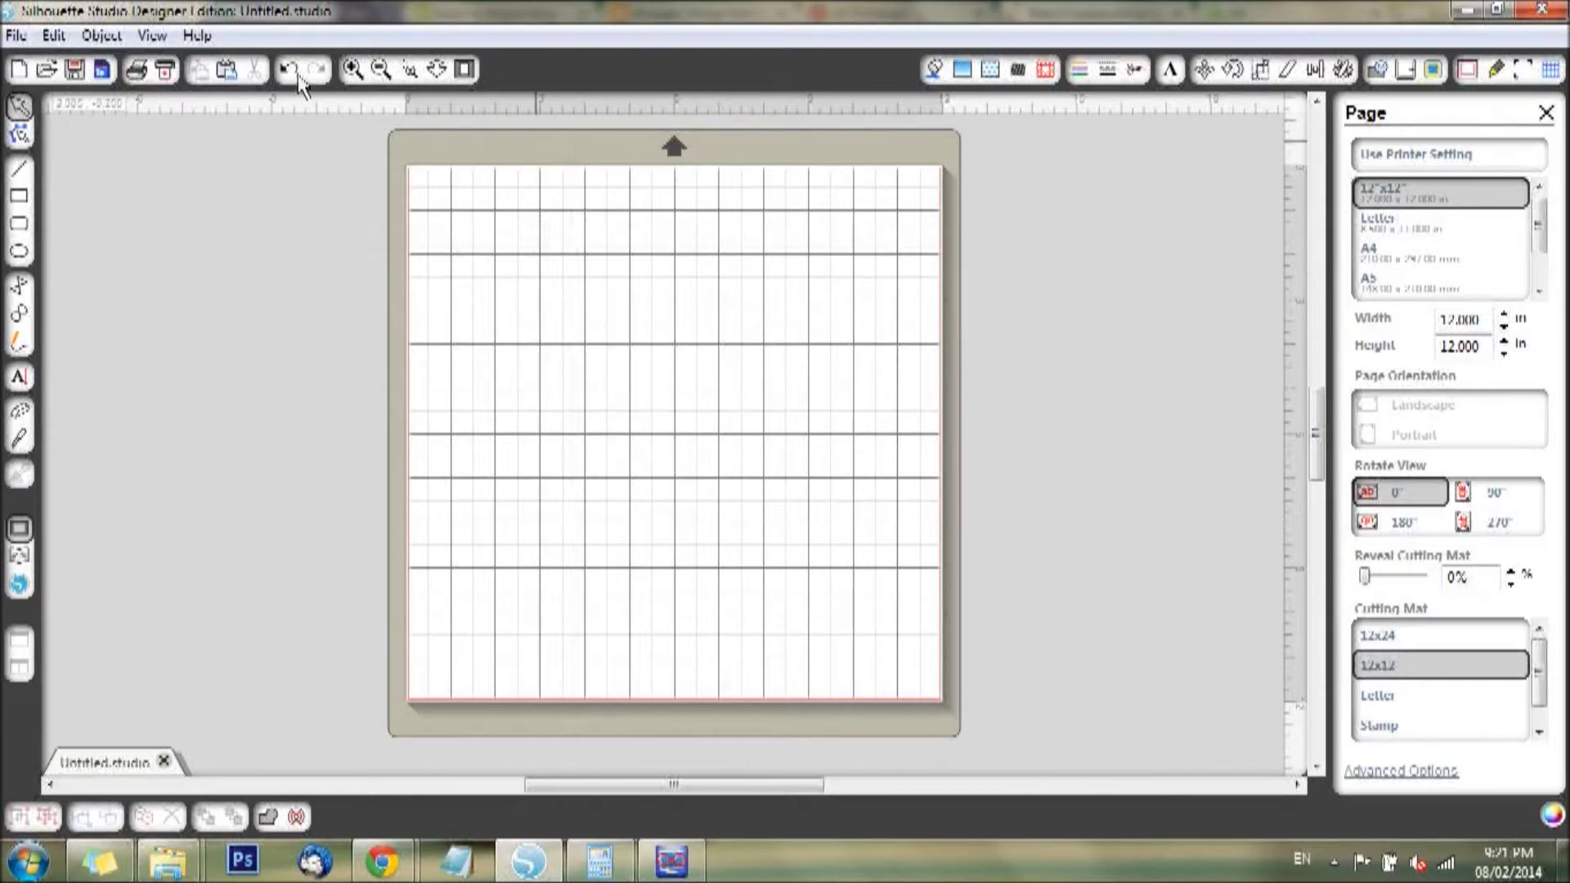
Step: Open hearts_confetti from the Confetti Hearts Large folder, with Files of type set to All Files
click(45, 69)
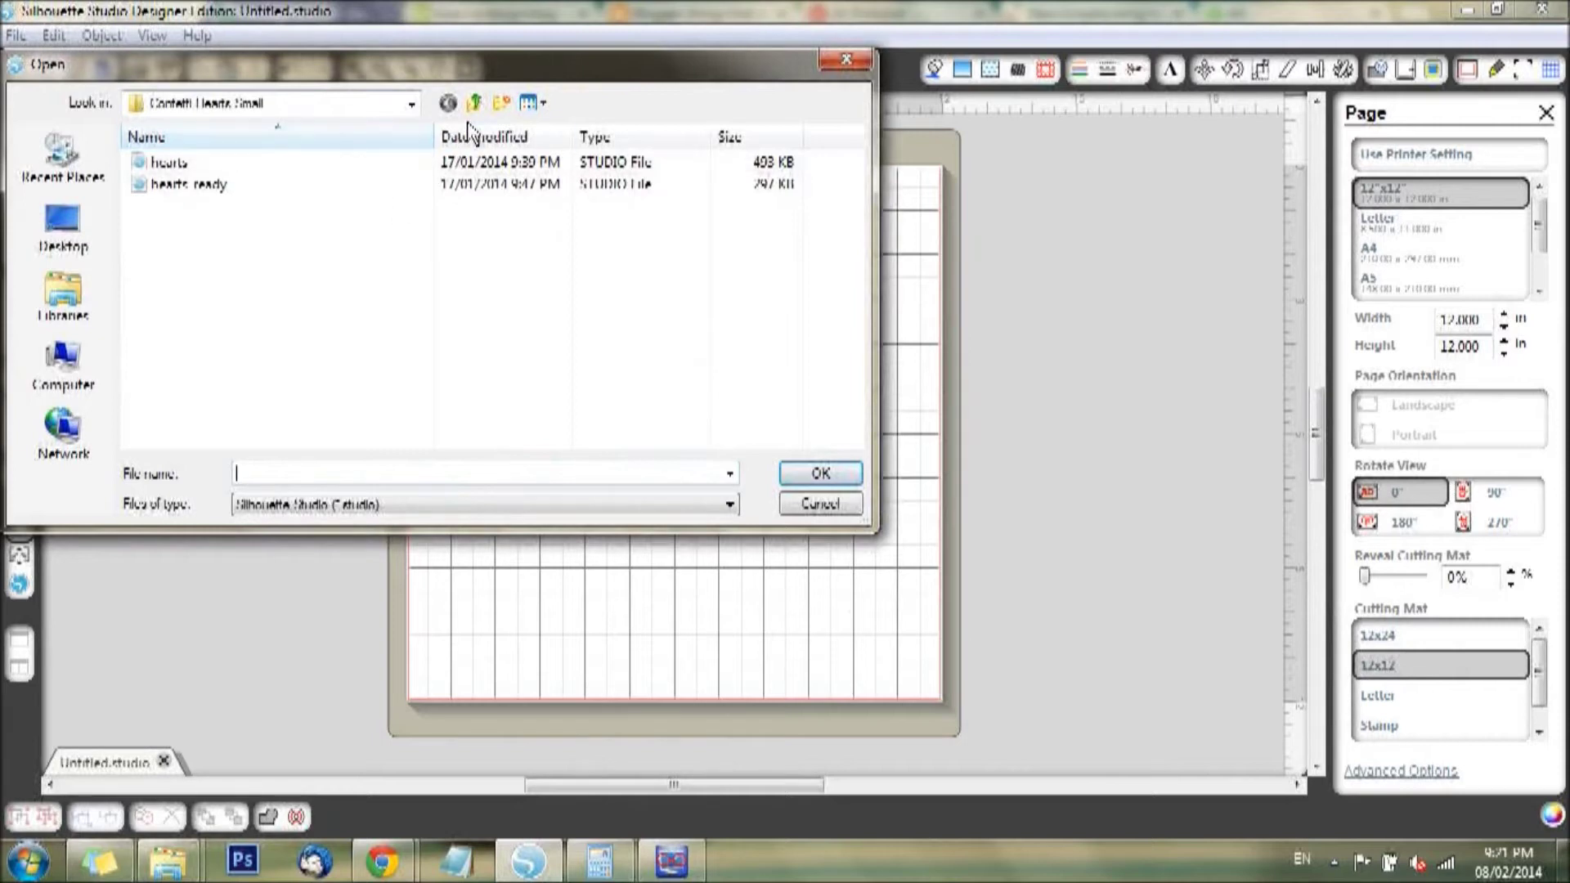
click(474, 104)
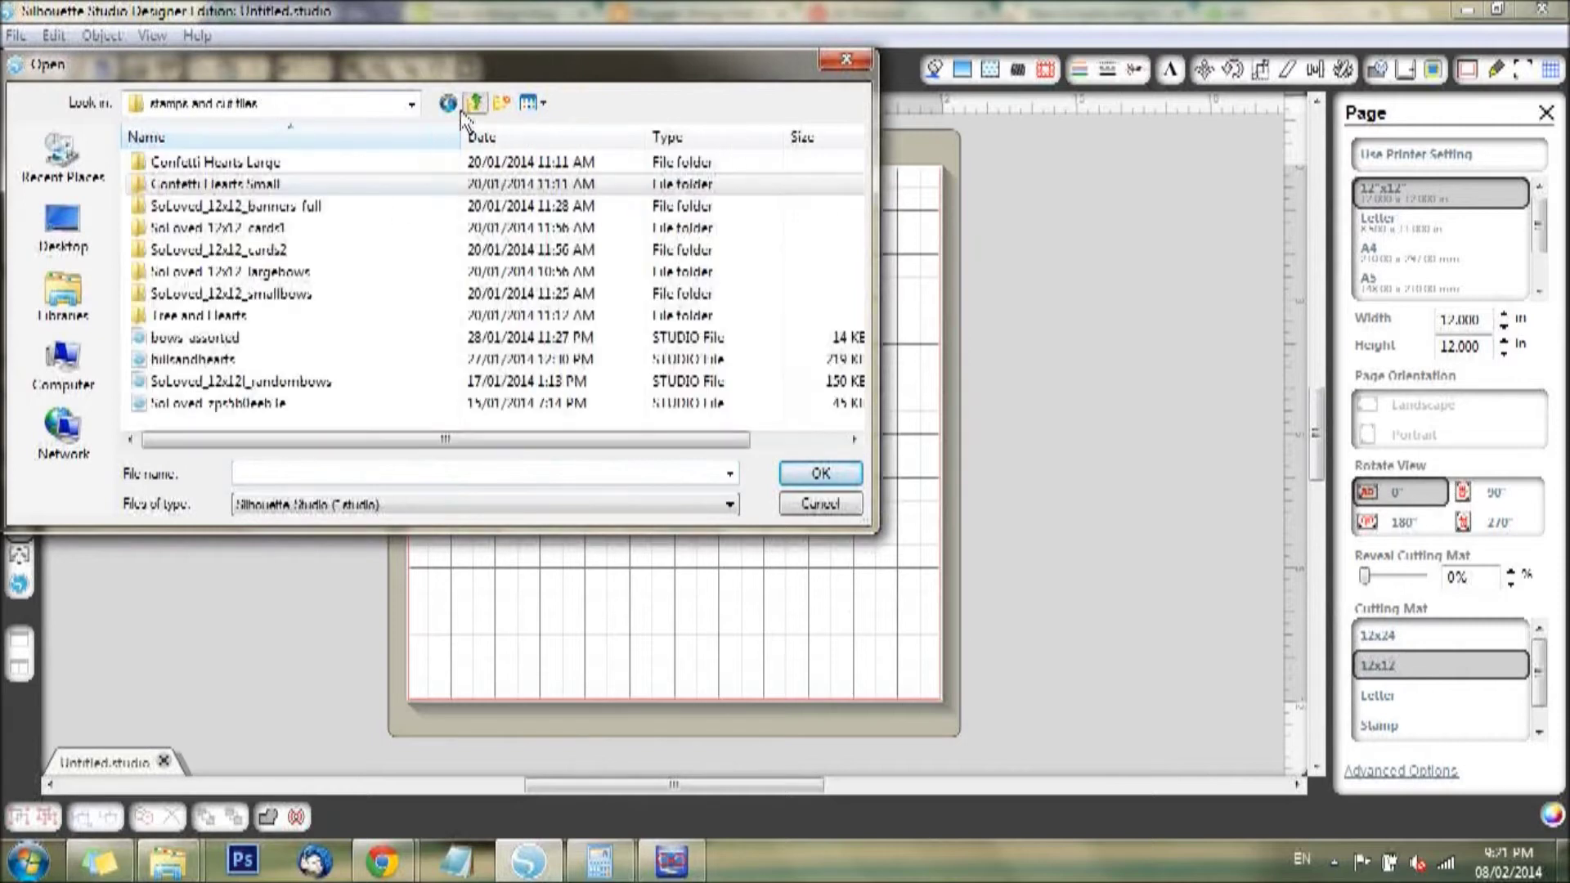
double_click(260, 164)
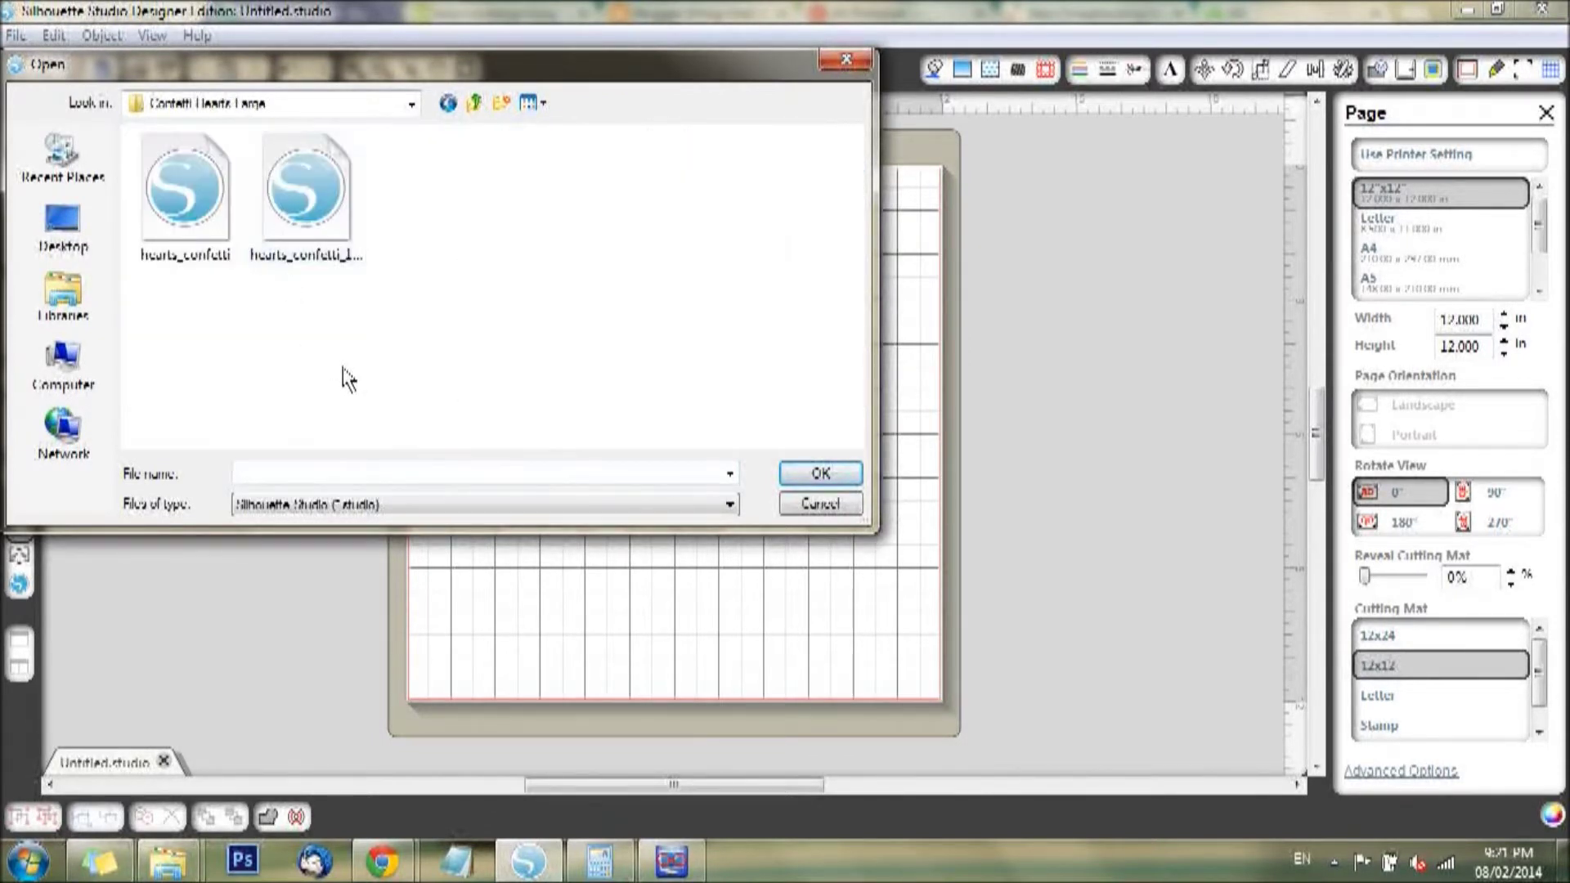
drag(566, 75, 601, 85)
click(445, 516)
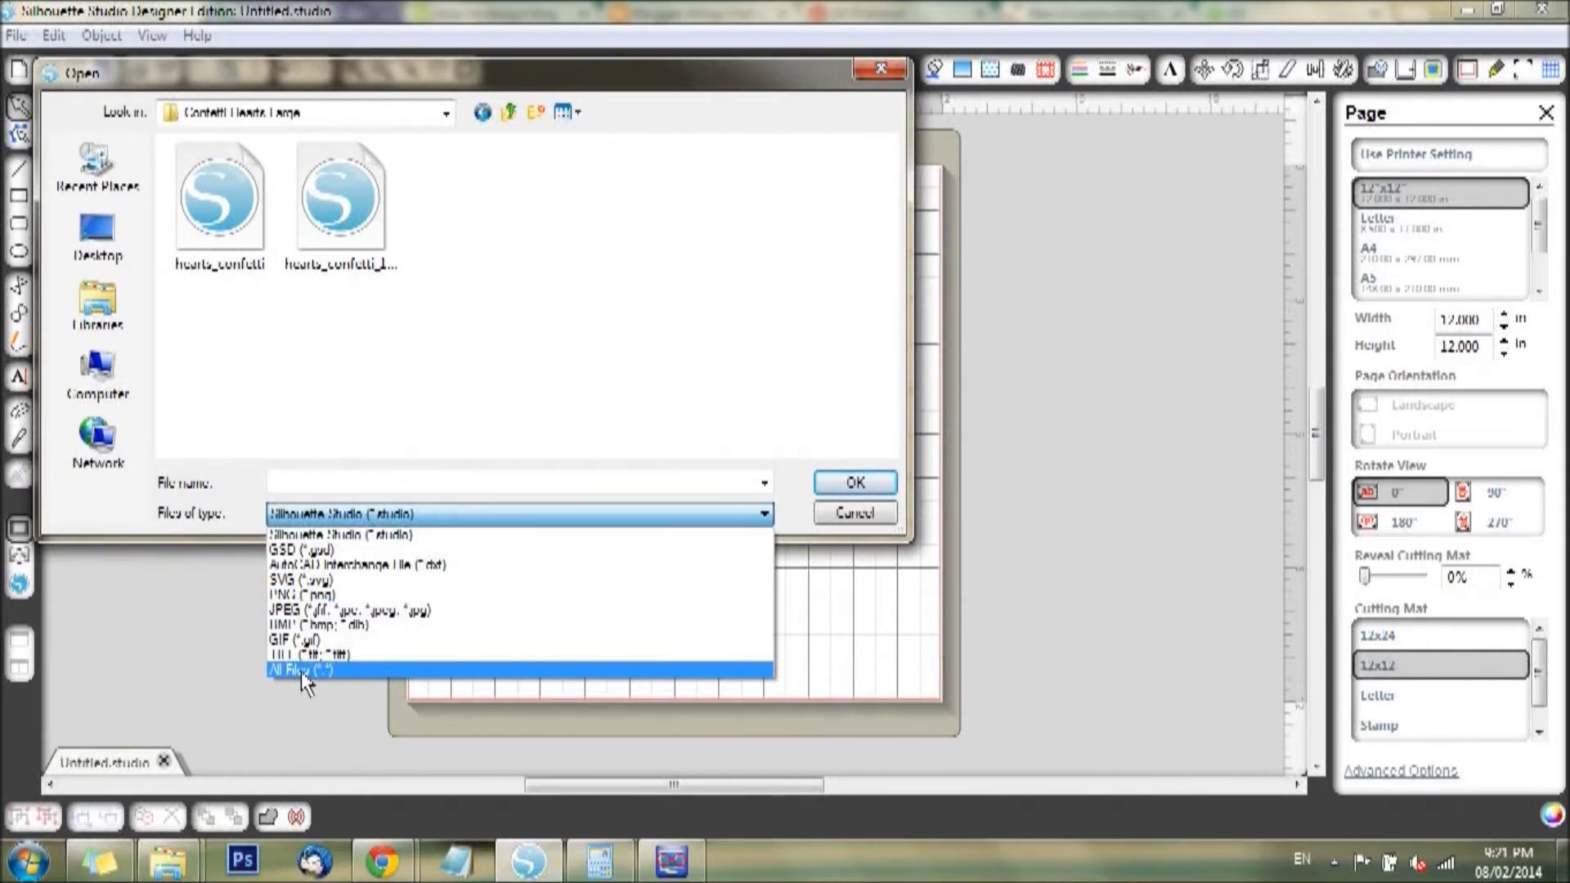
click(351, 670)
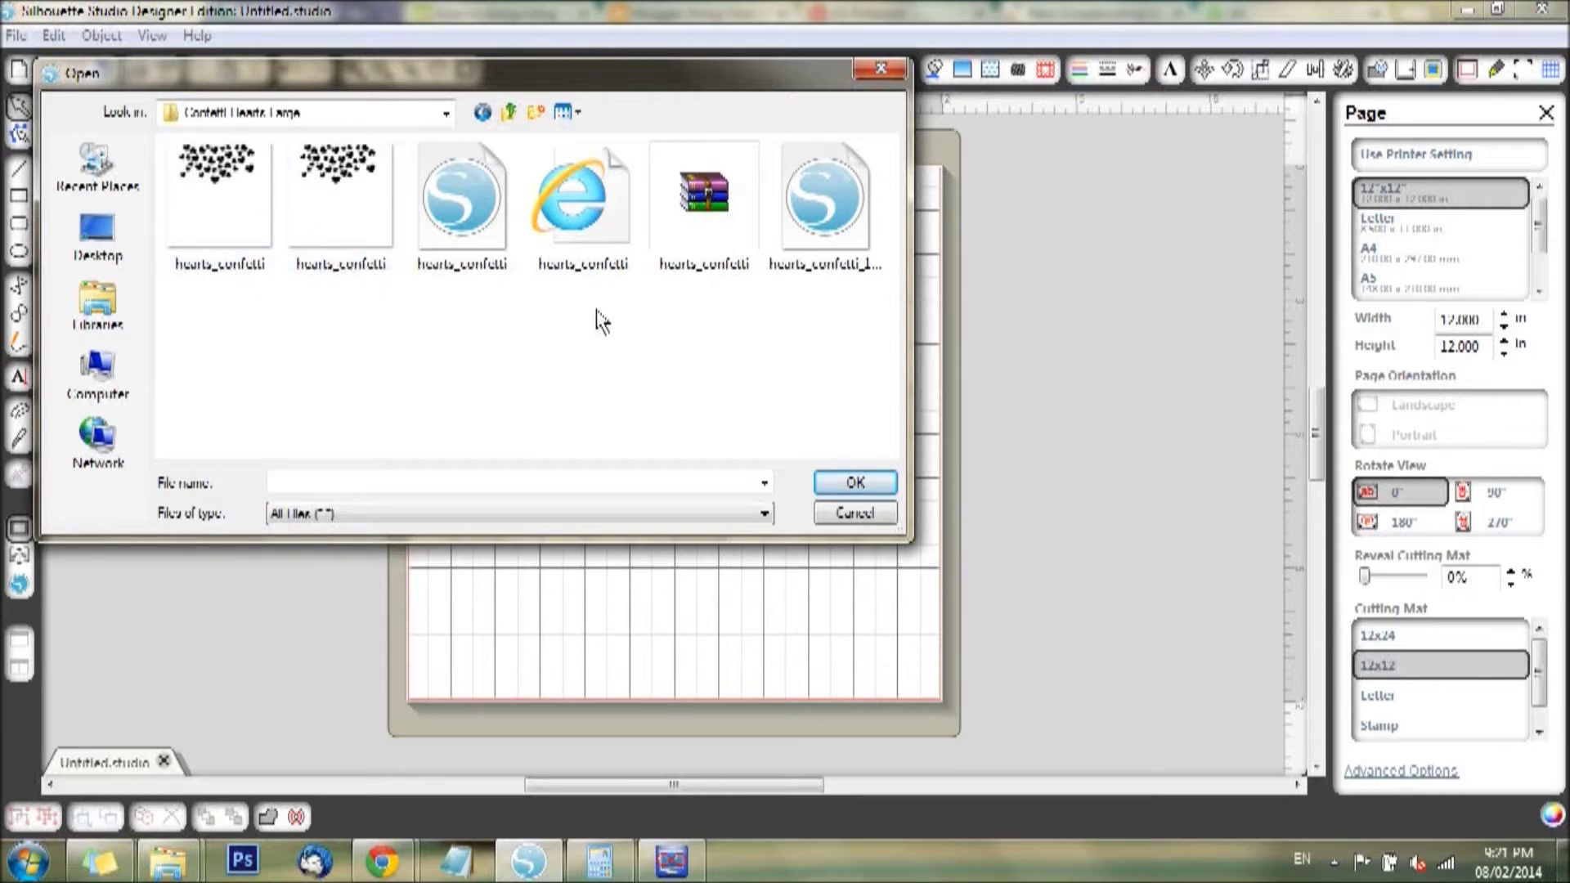
click(592, 231)
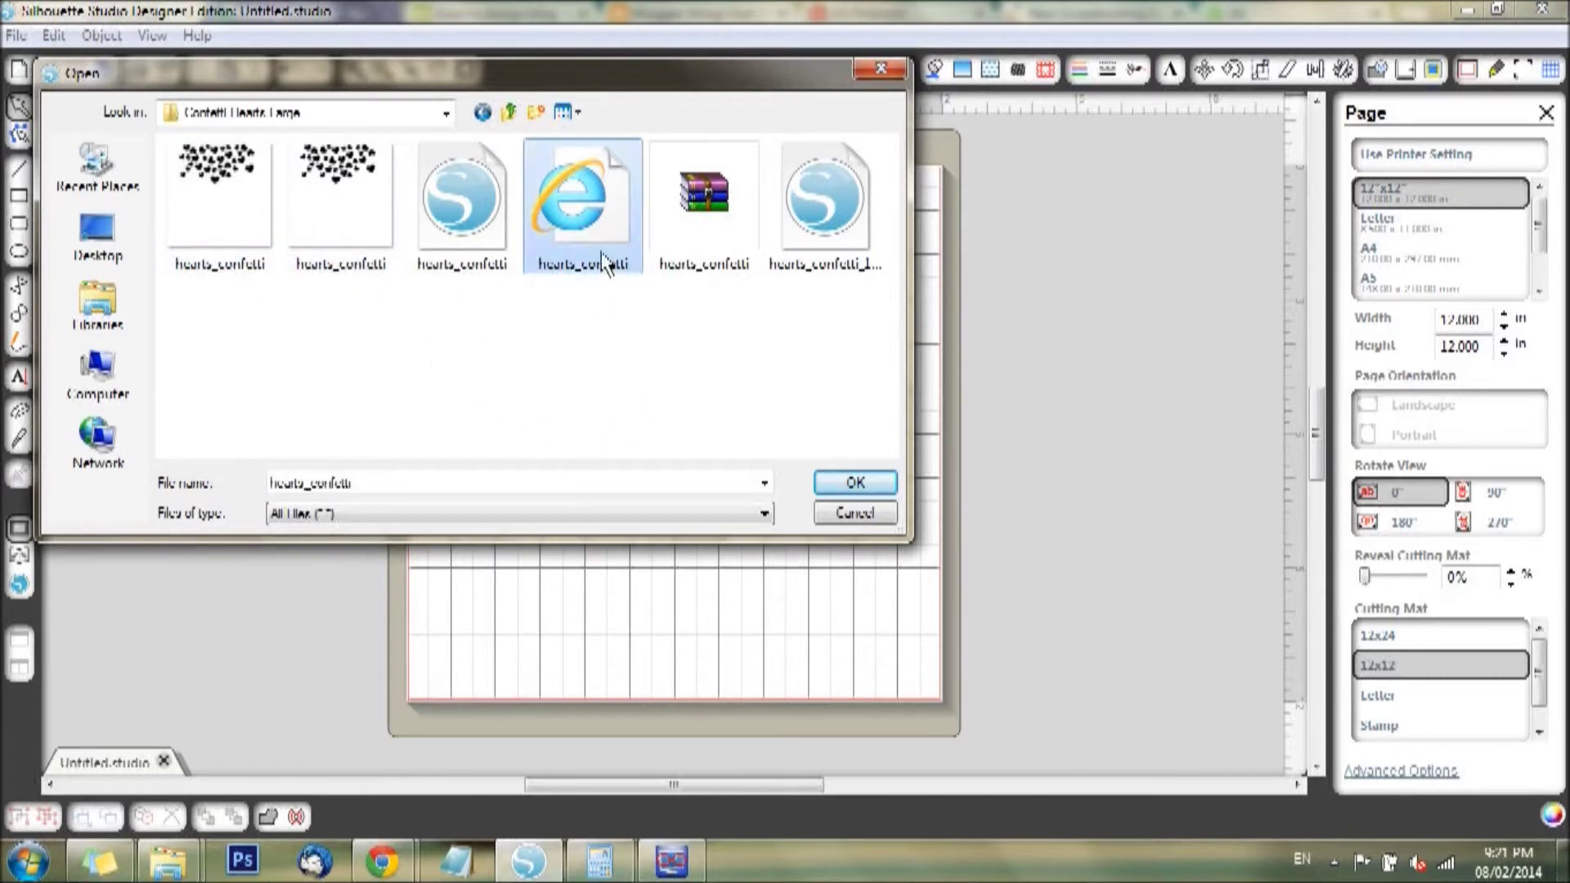
click(855, 483)
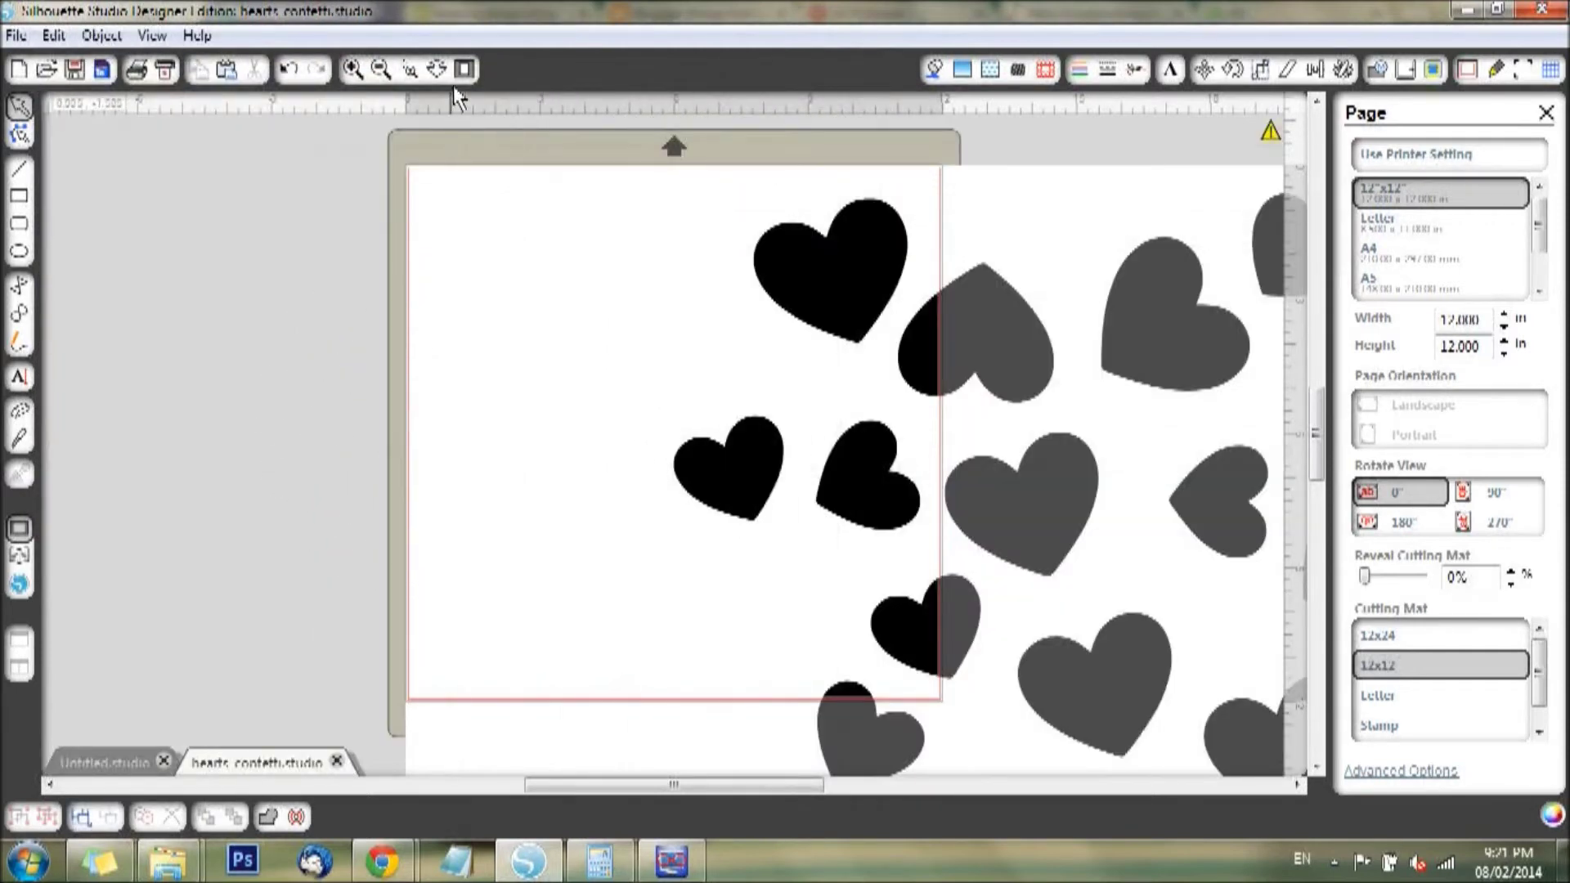
Step: Zoom out and scroll until the whole confetti-hearts image is in view beside the mat
click(380, 68)
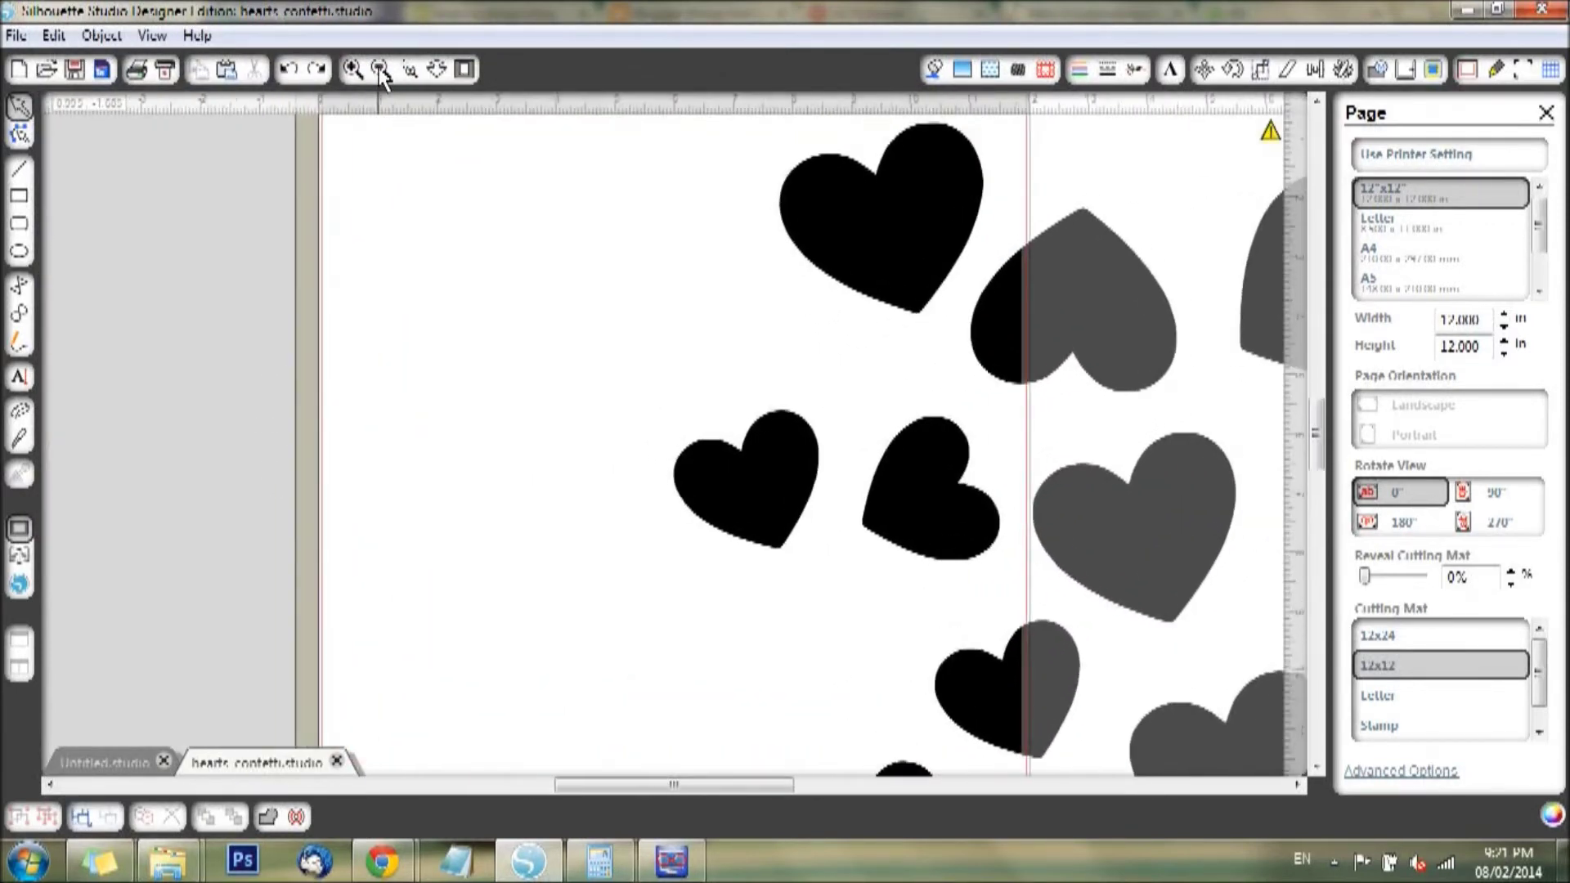
click(380, 69)
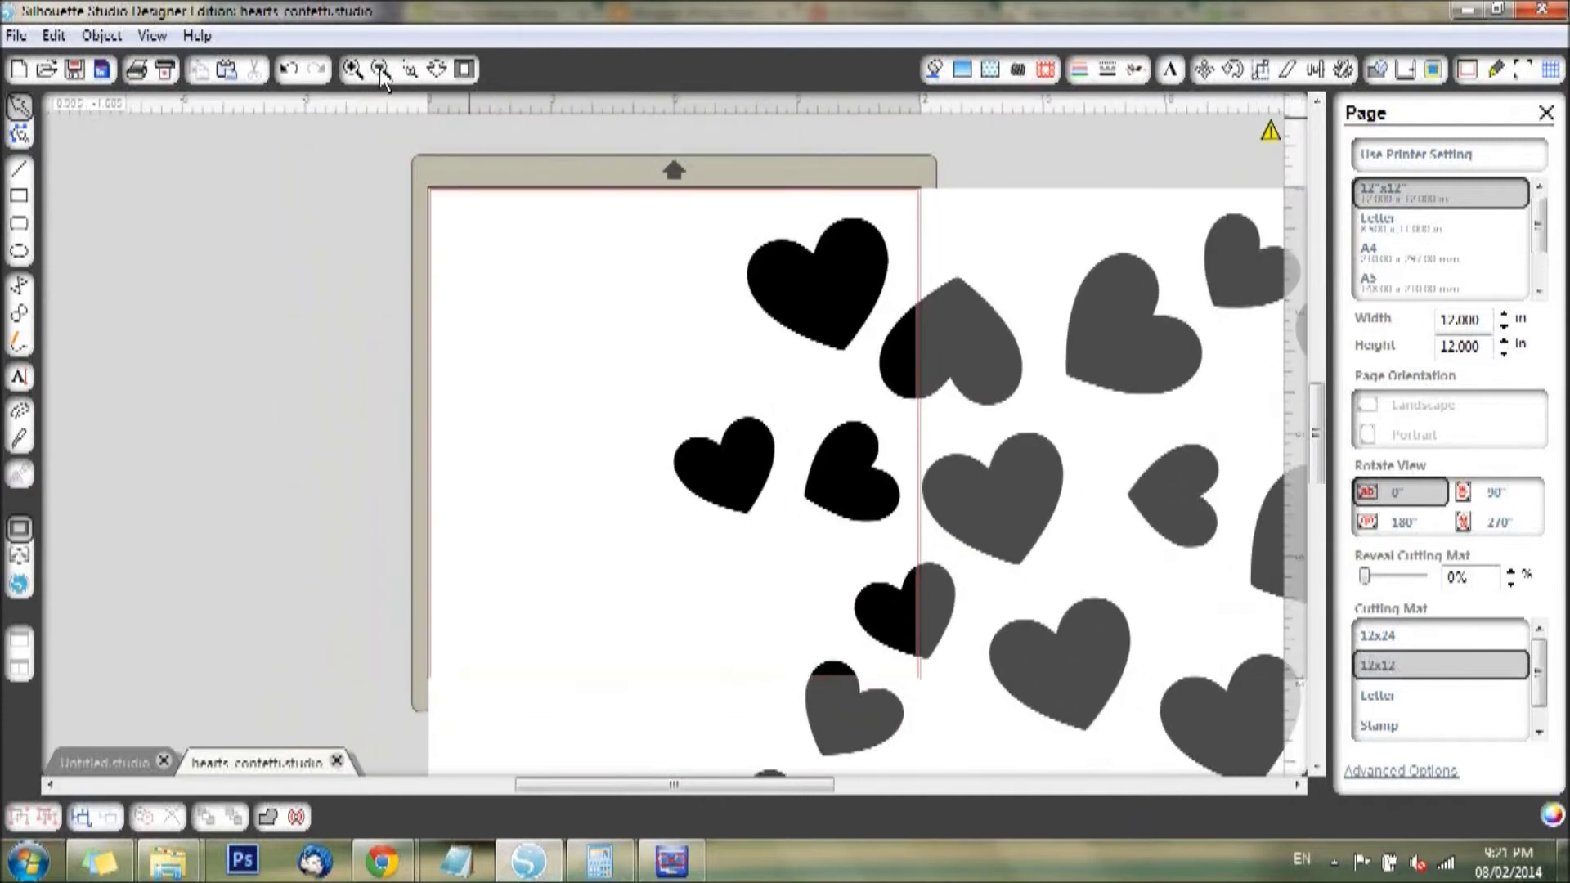
click(380, 69)
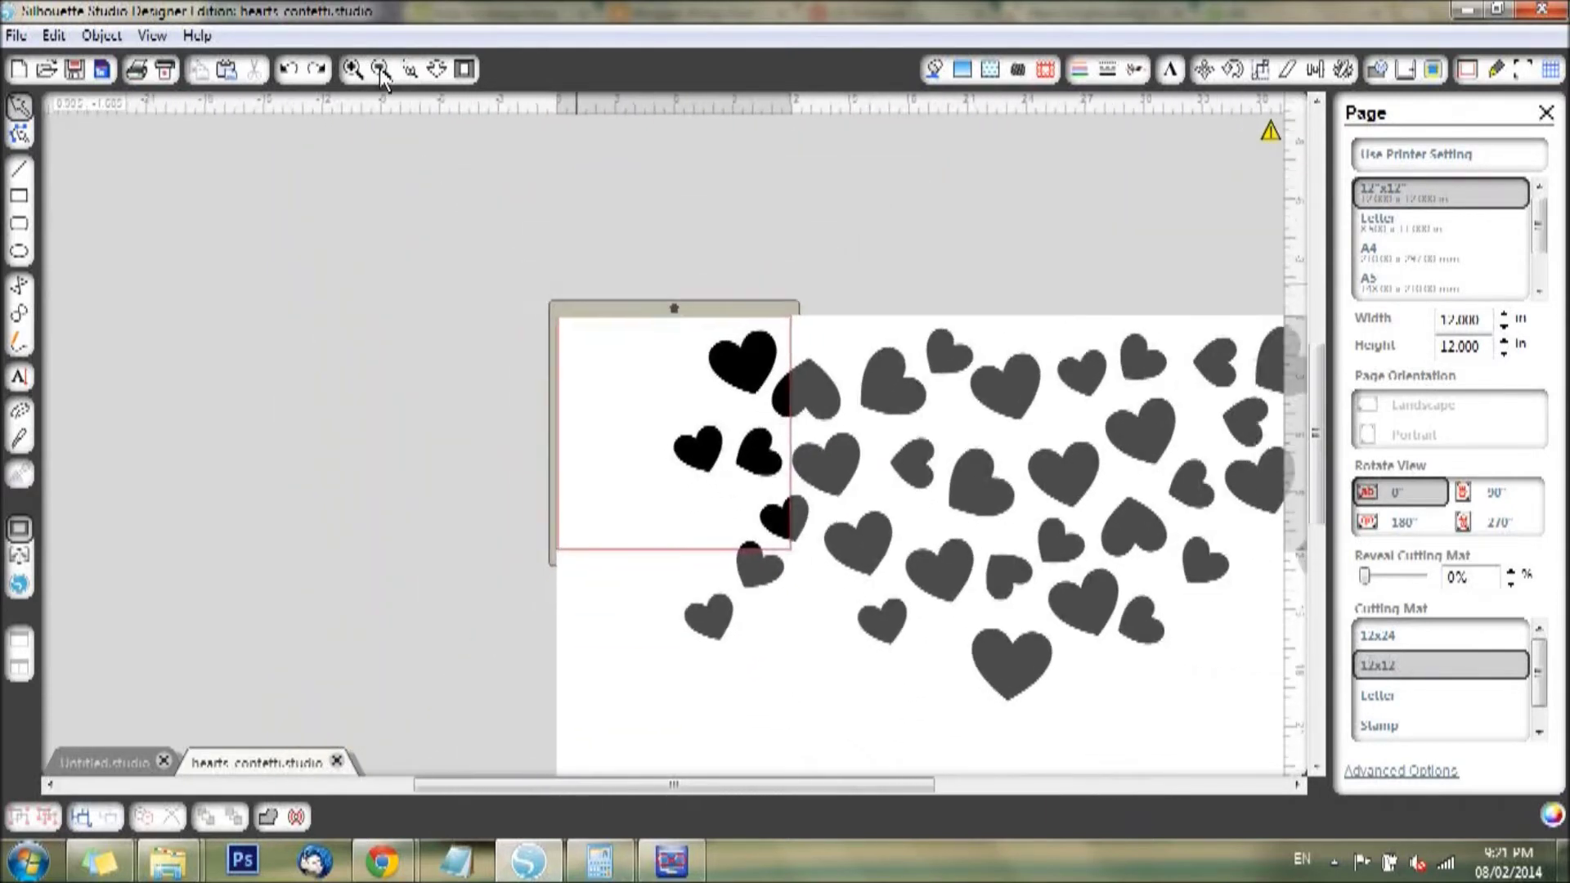
click(380, 69)
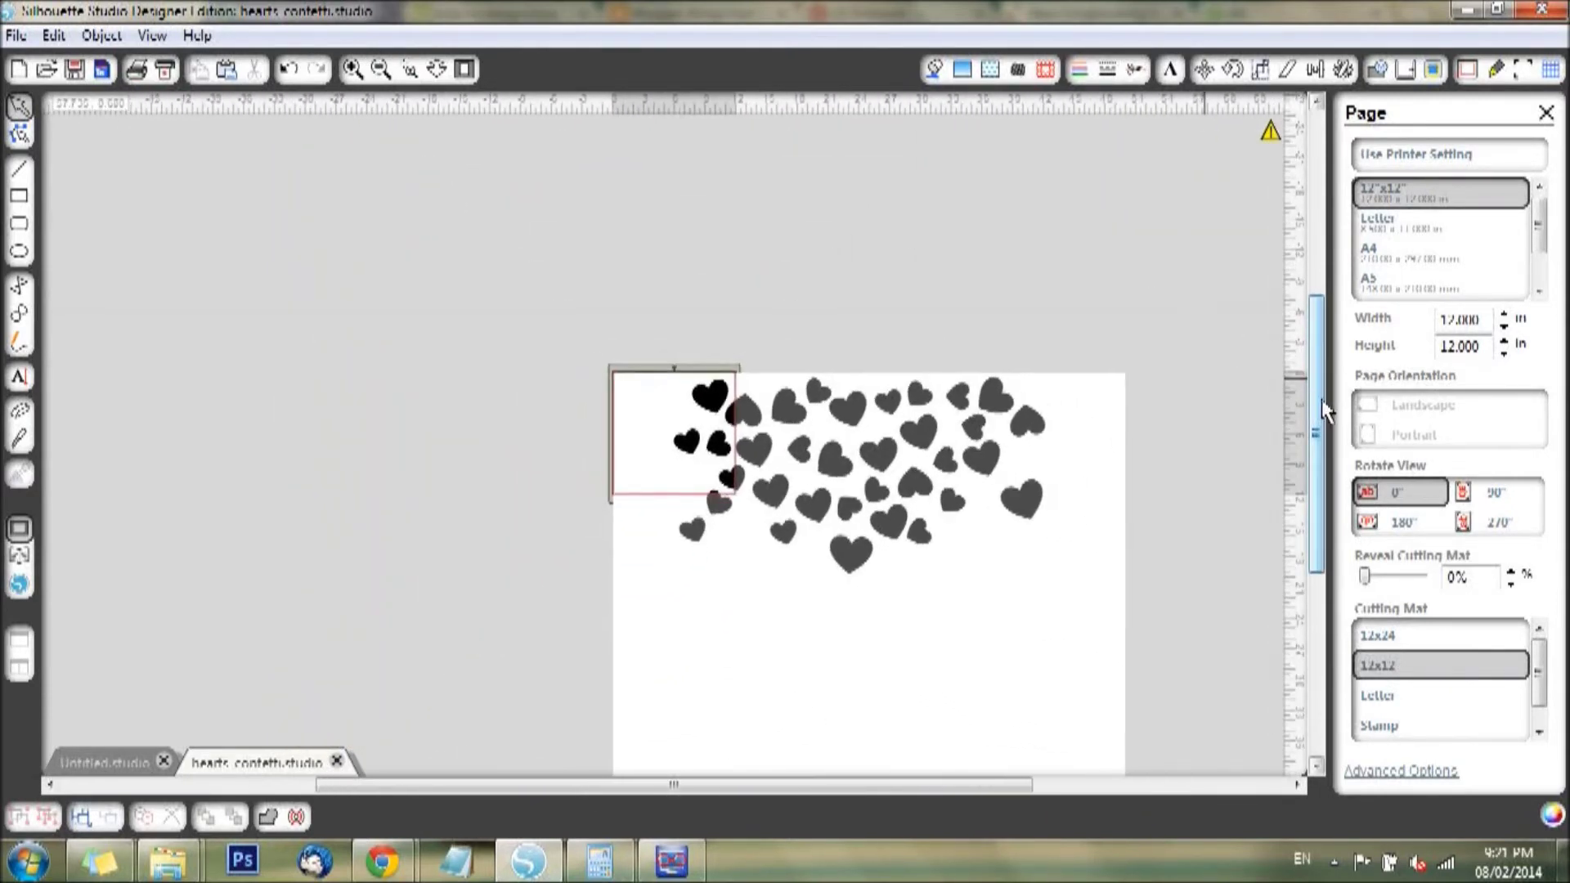
drag(1318, 470, 1317, 499)
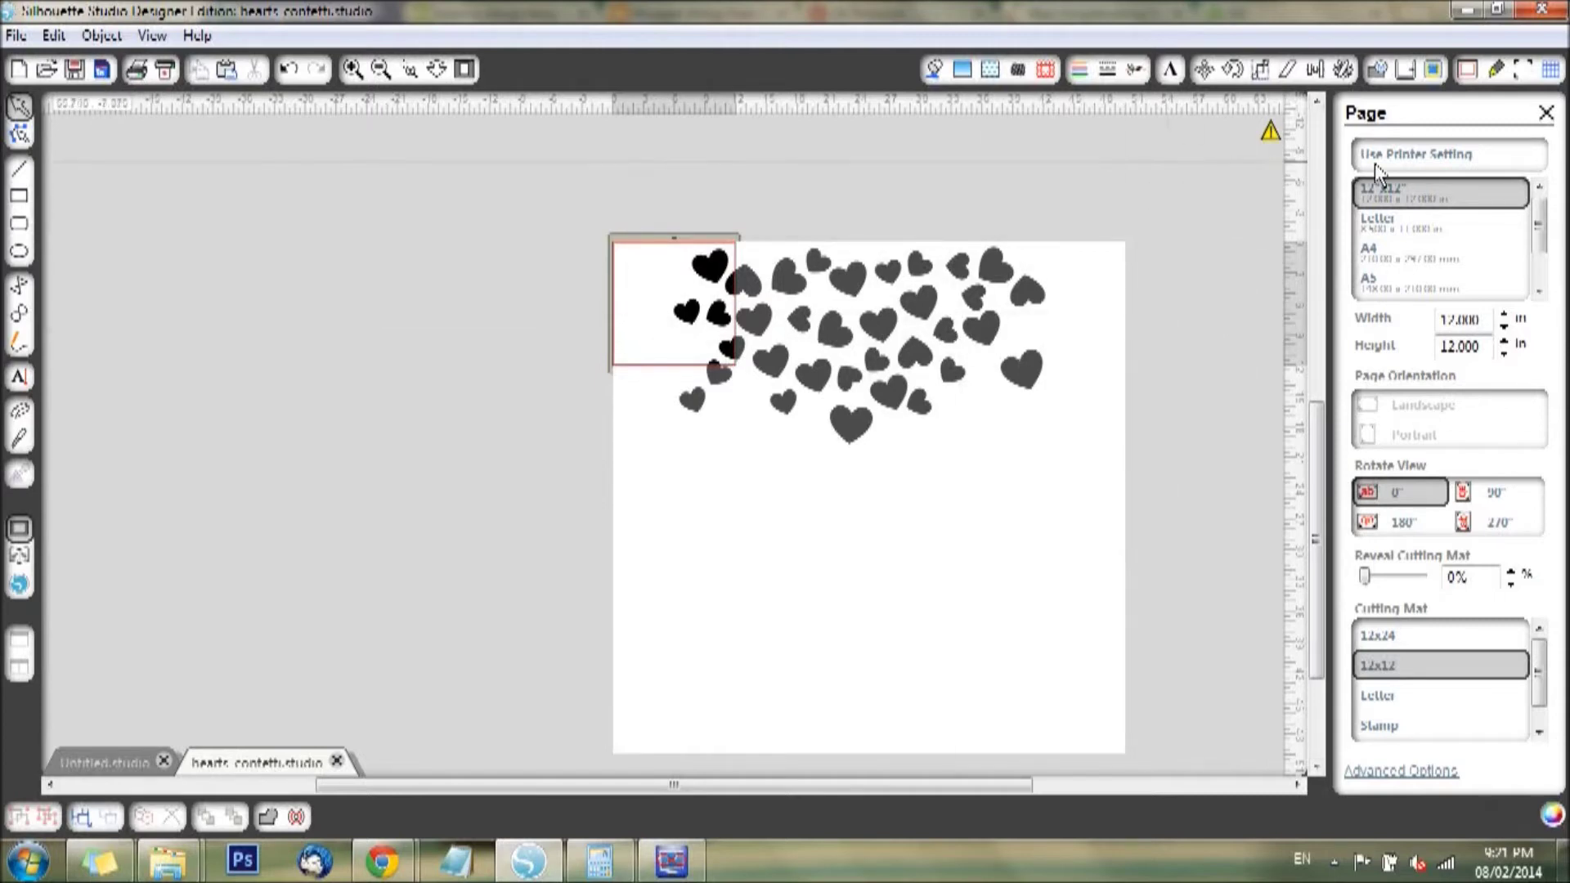
Step: In the Trace panel, draw a trace area box over the hearts image
click(1434, 71)
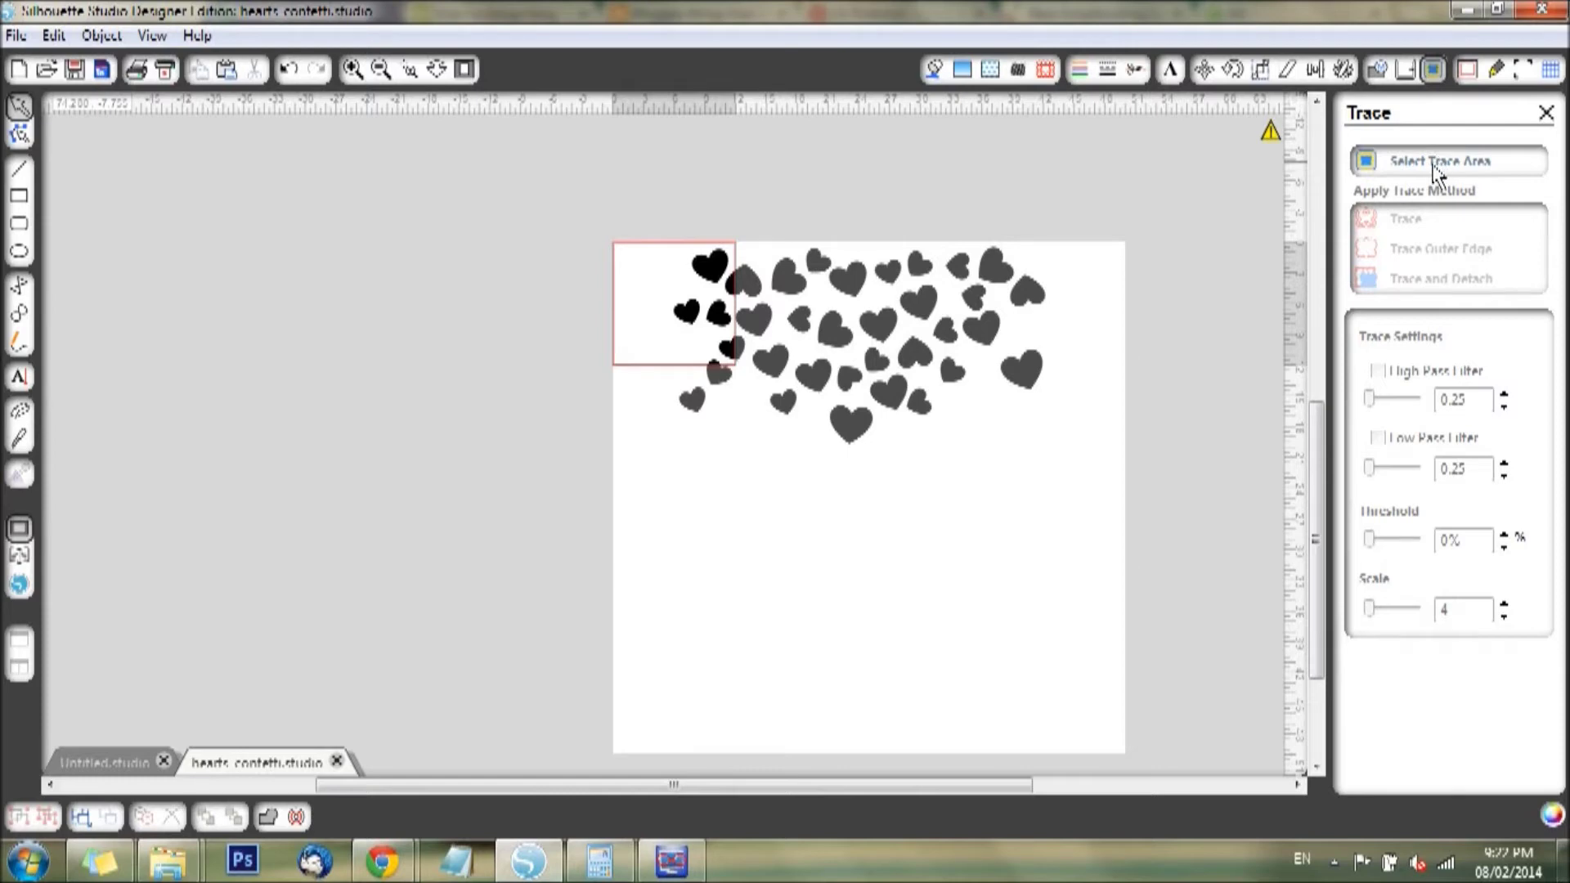
click(1408, 164)
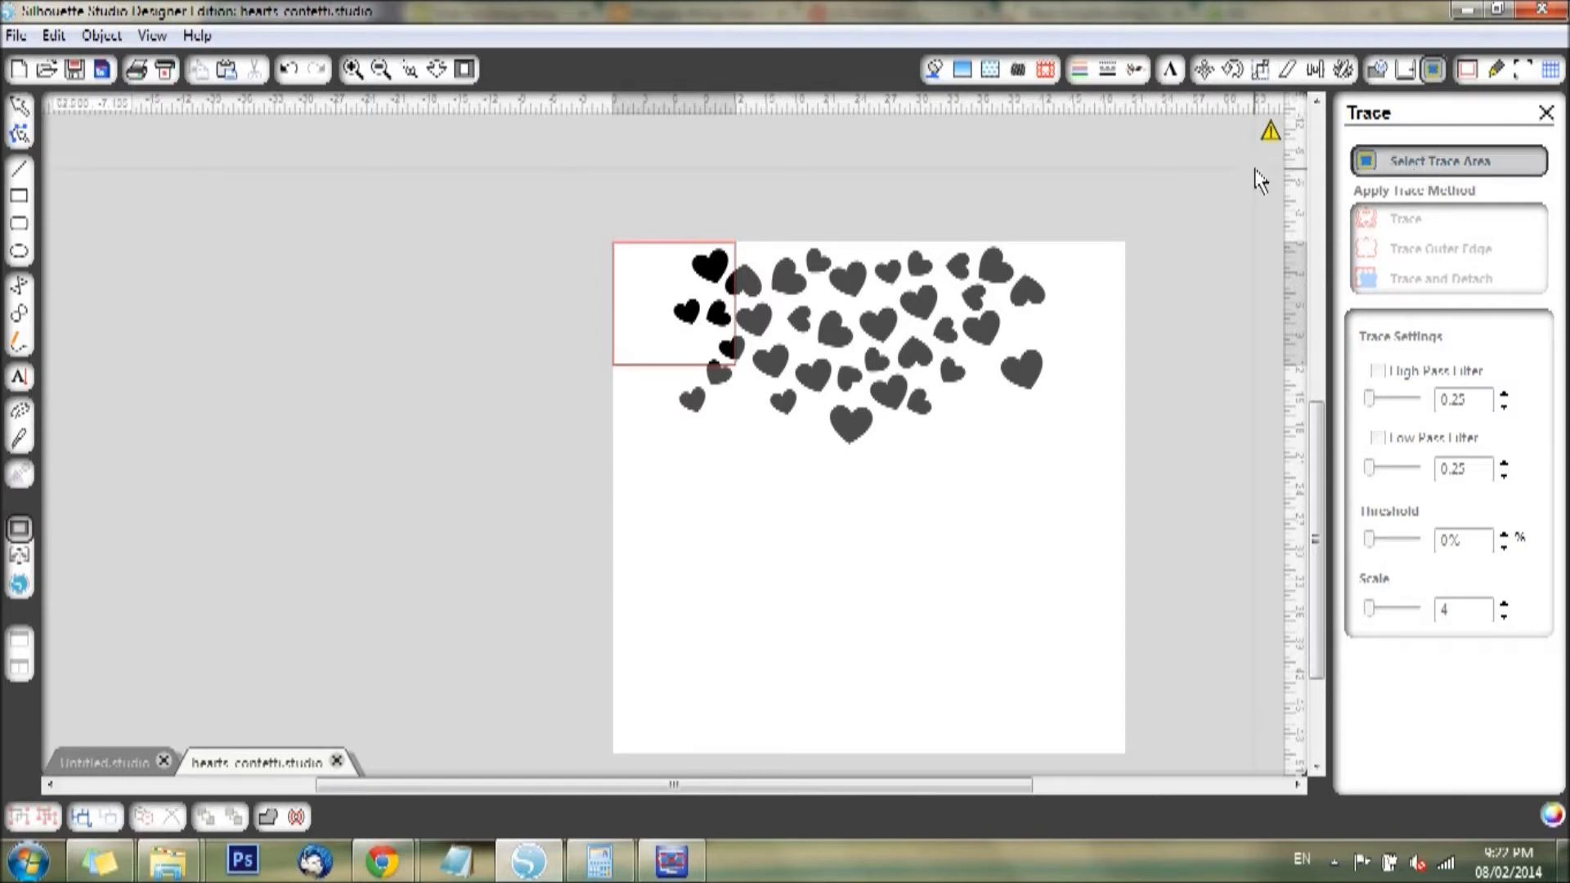
mouse_move(607, 229)
mouse_down()
mouse_move(695, 396)
mouse_move(1163, 736)
mouse_move(1136, 761)
mouse_up()
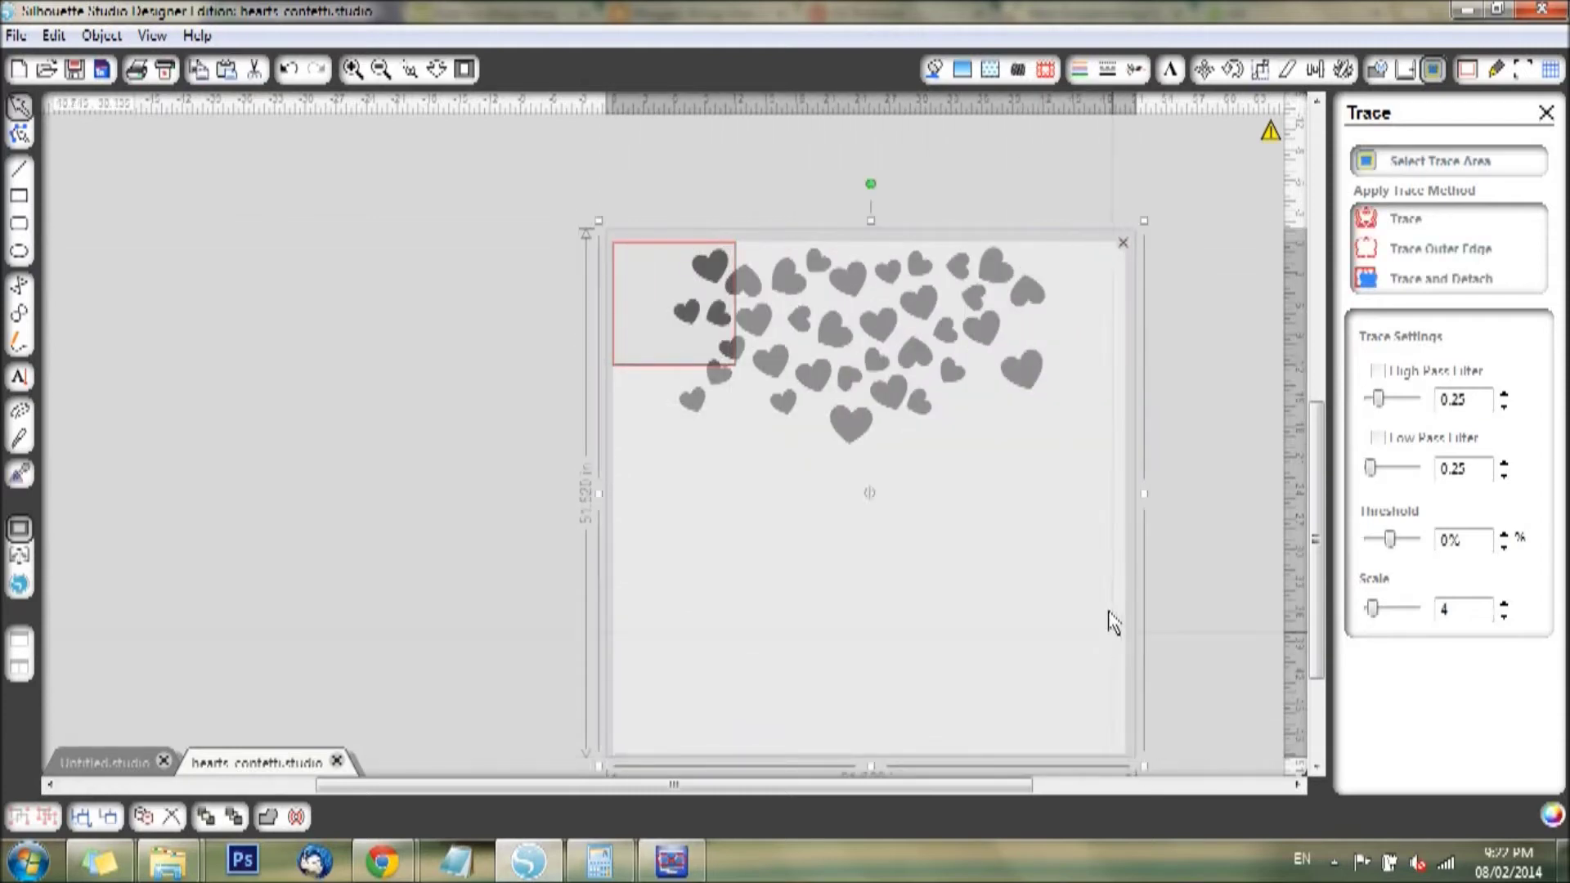
click(533, 238)
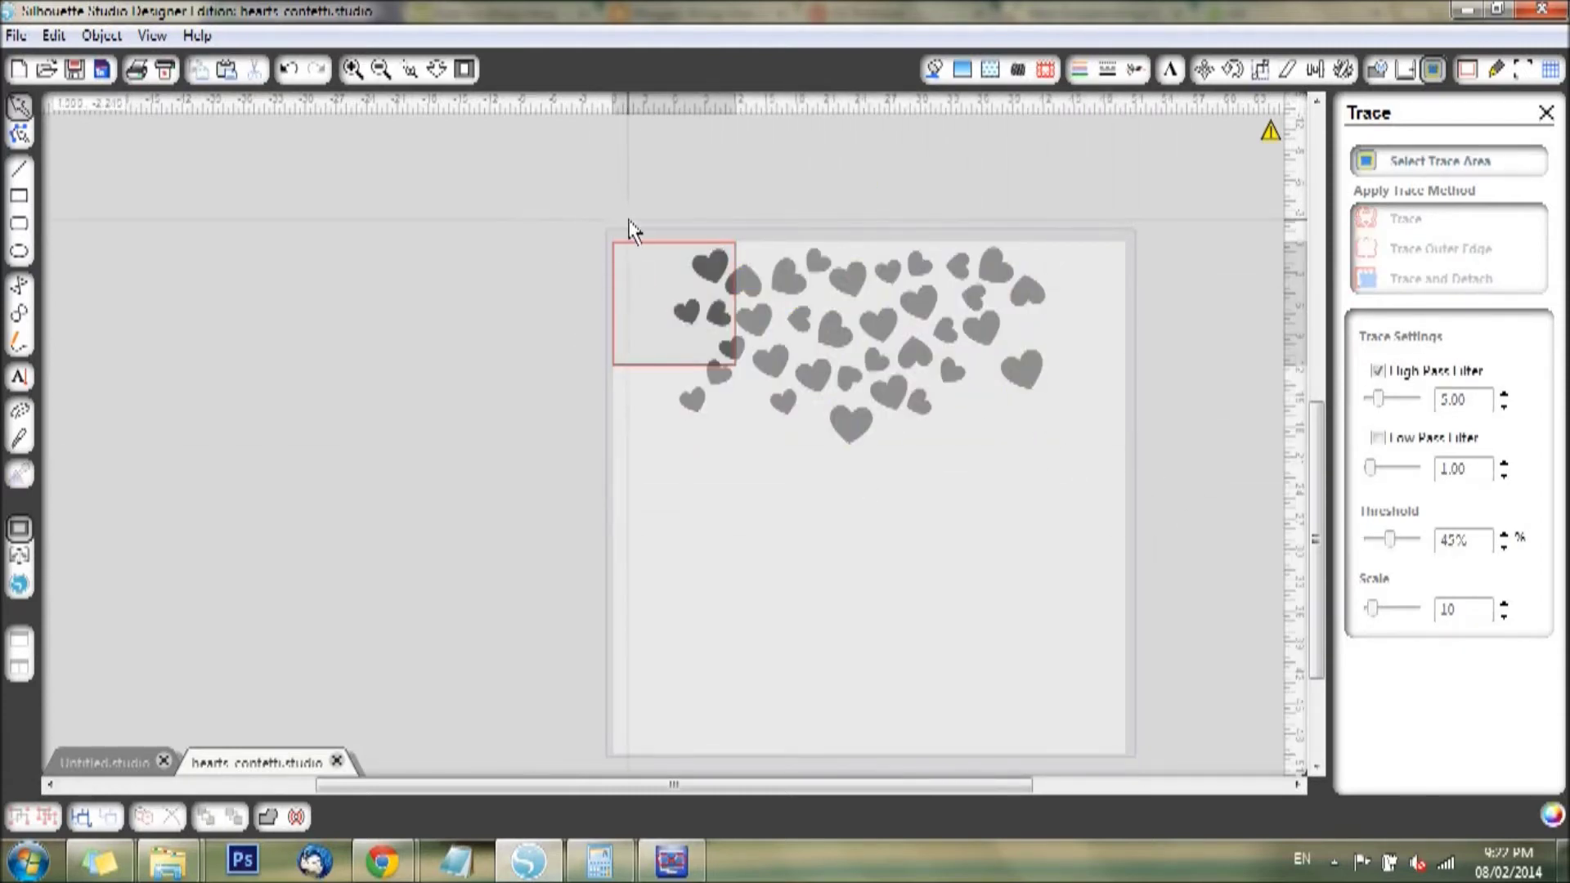
mouse_move(628, 223)
mouse_down()
mouse_move(747, 396)
mouse_move(1097, 498)
mouse_move(1098, 446)
mouse_up()
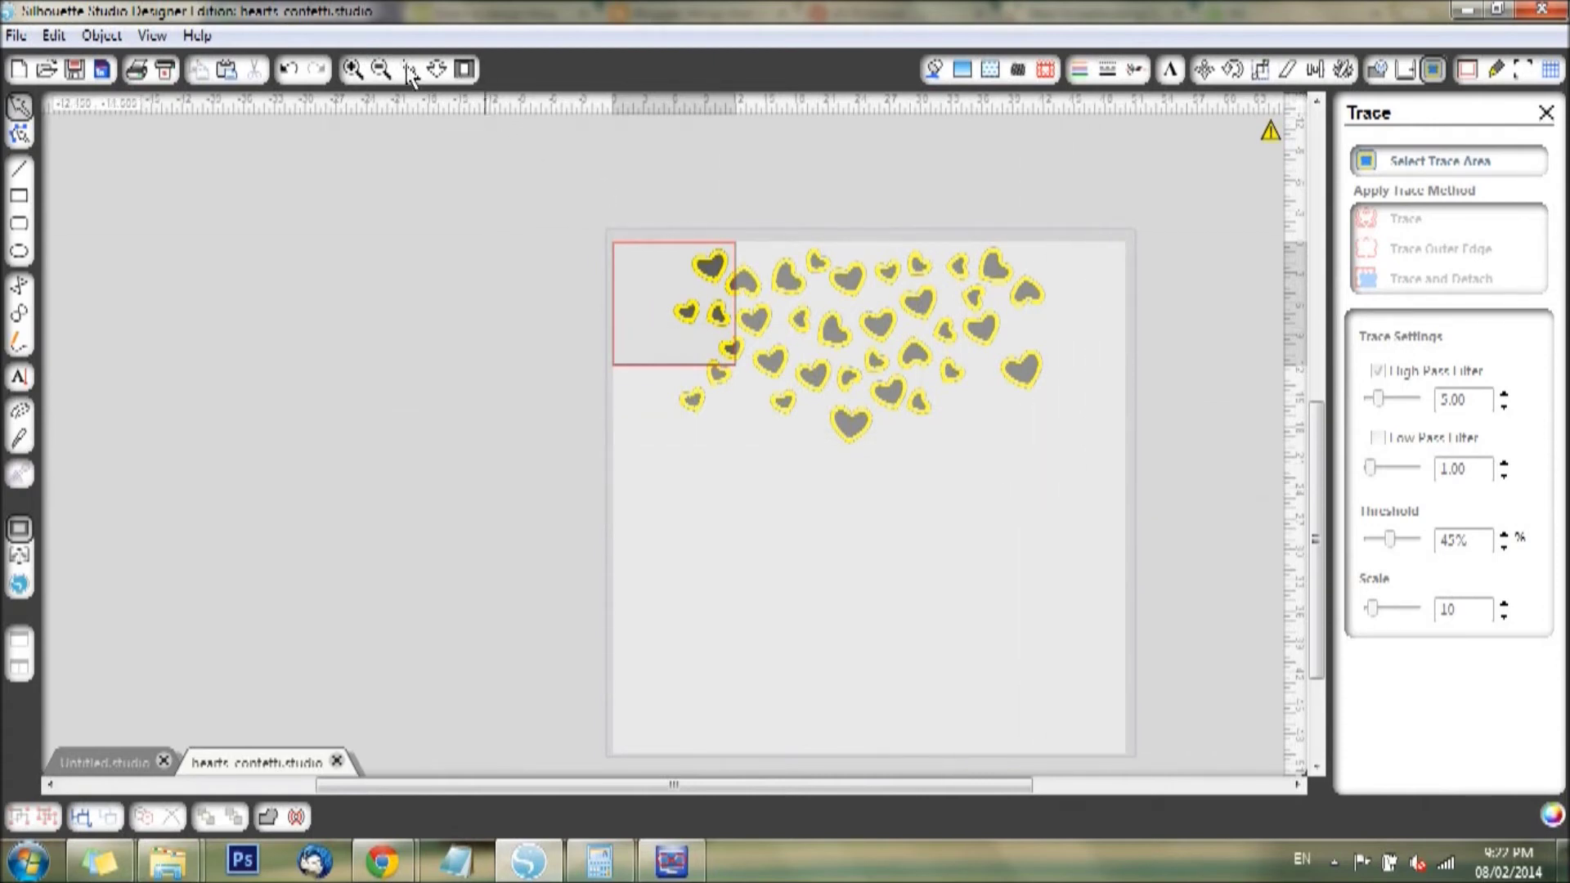
Step: Zoom in and scroll to inspect the yellow trace preview on the hearts
click(366, 71)
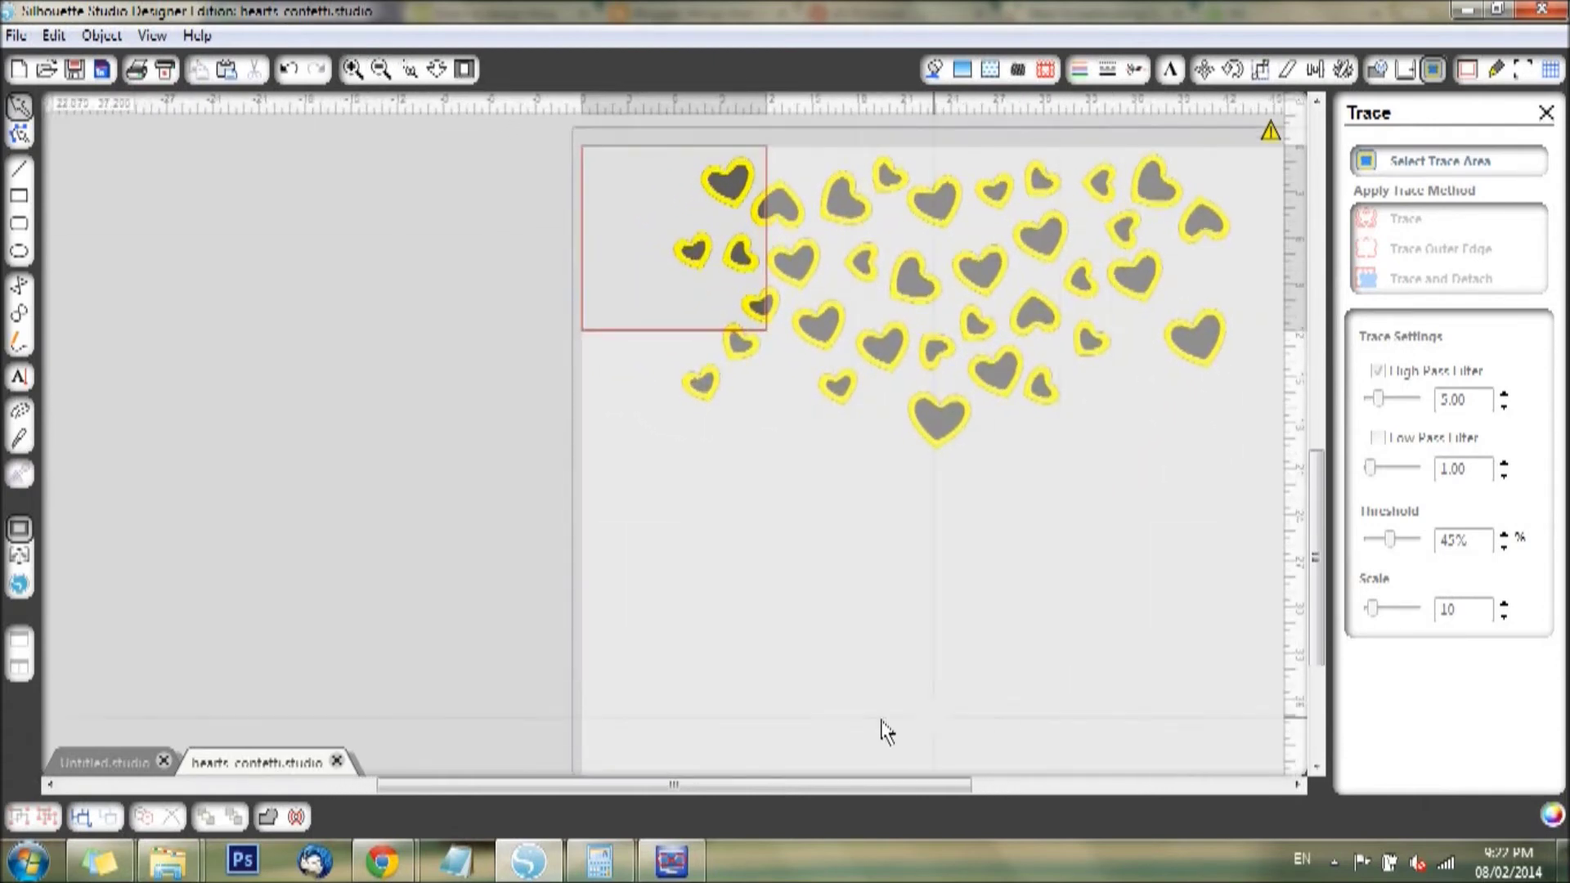
drag(842, 792, 1038, 794)
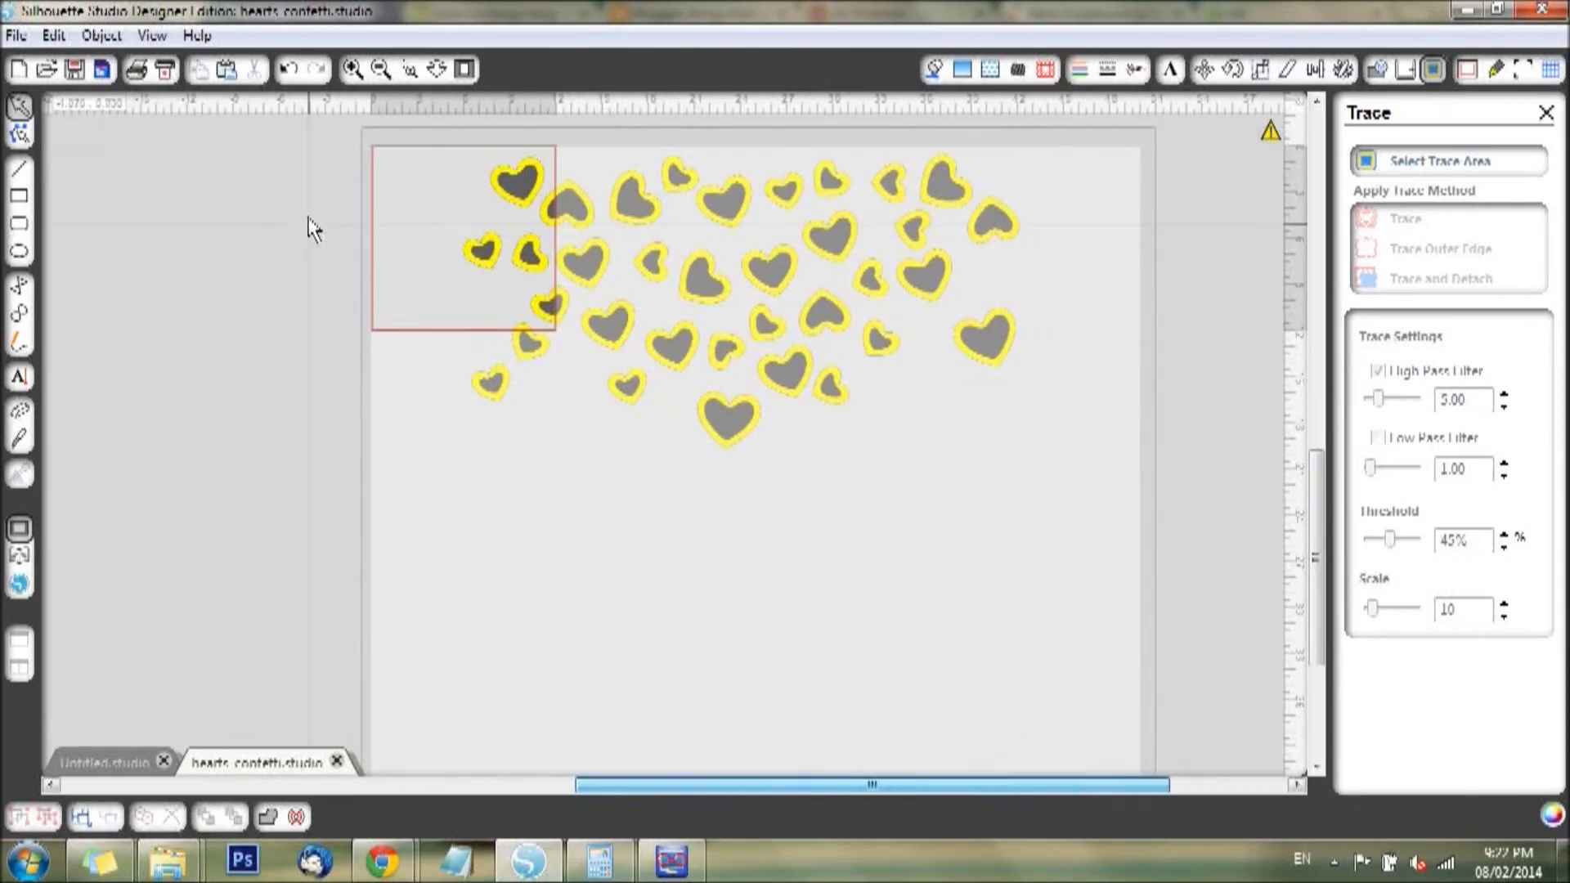
click(355, 69)
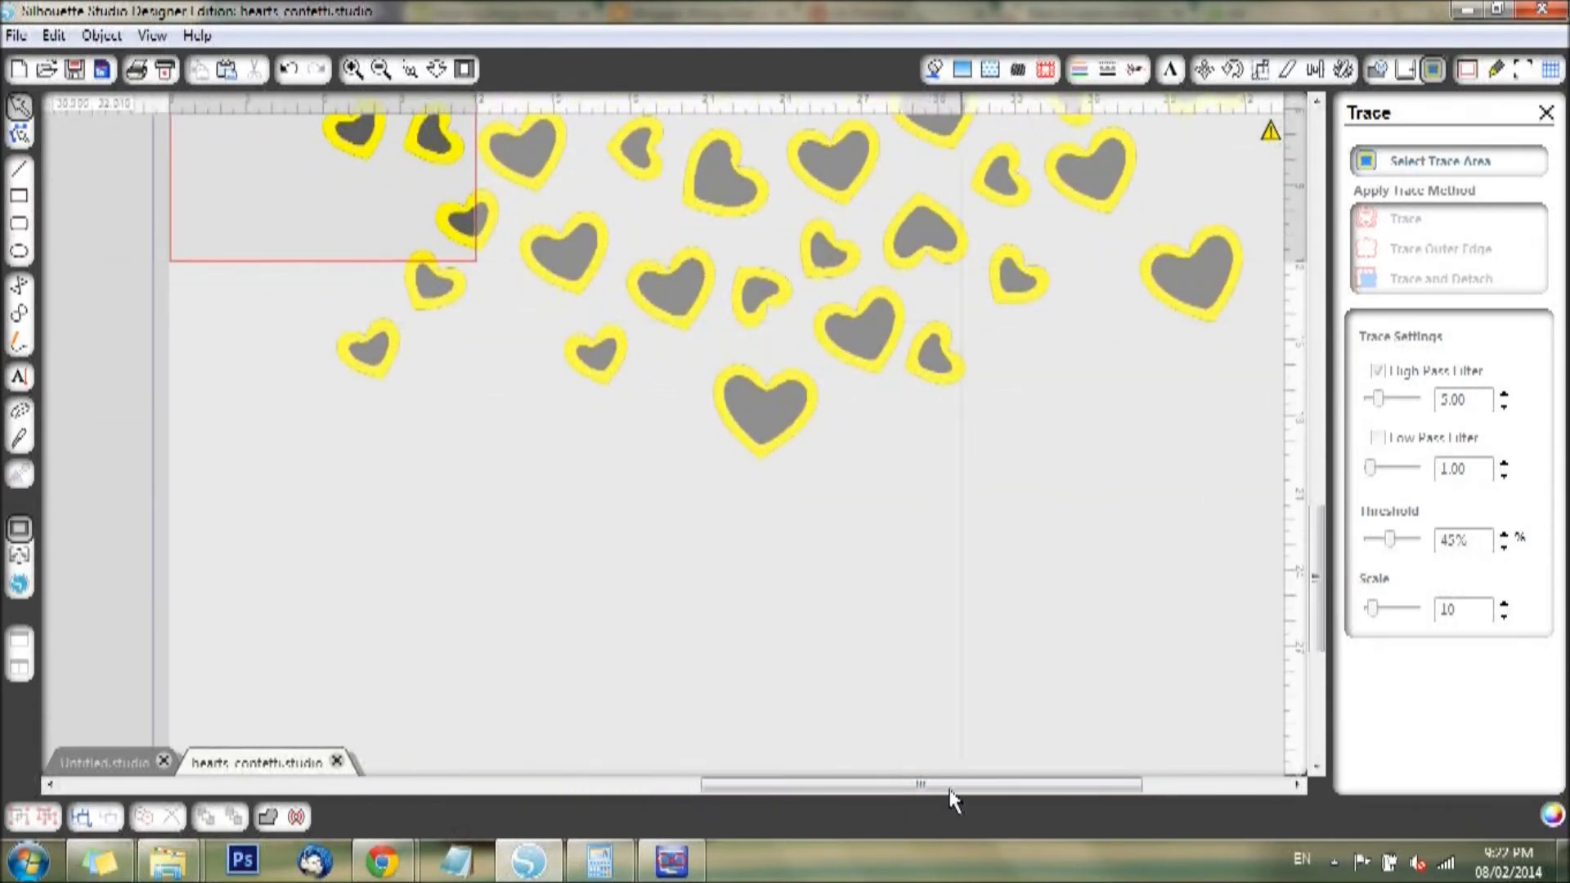
drag(946, 791, 998, 794)
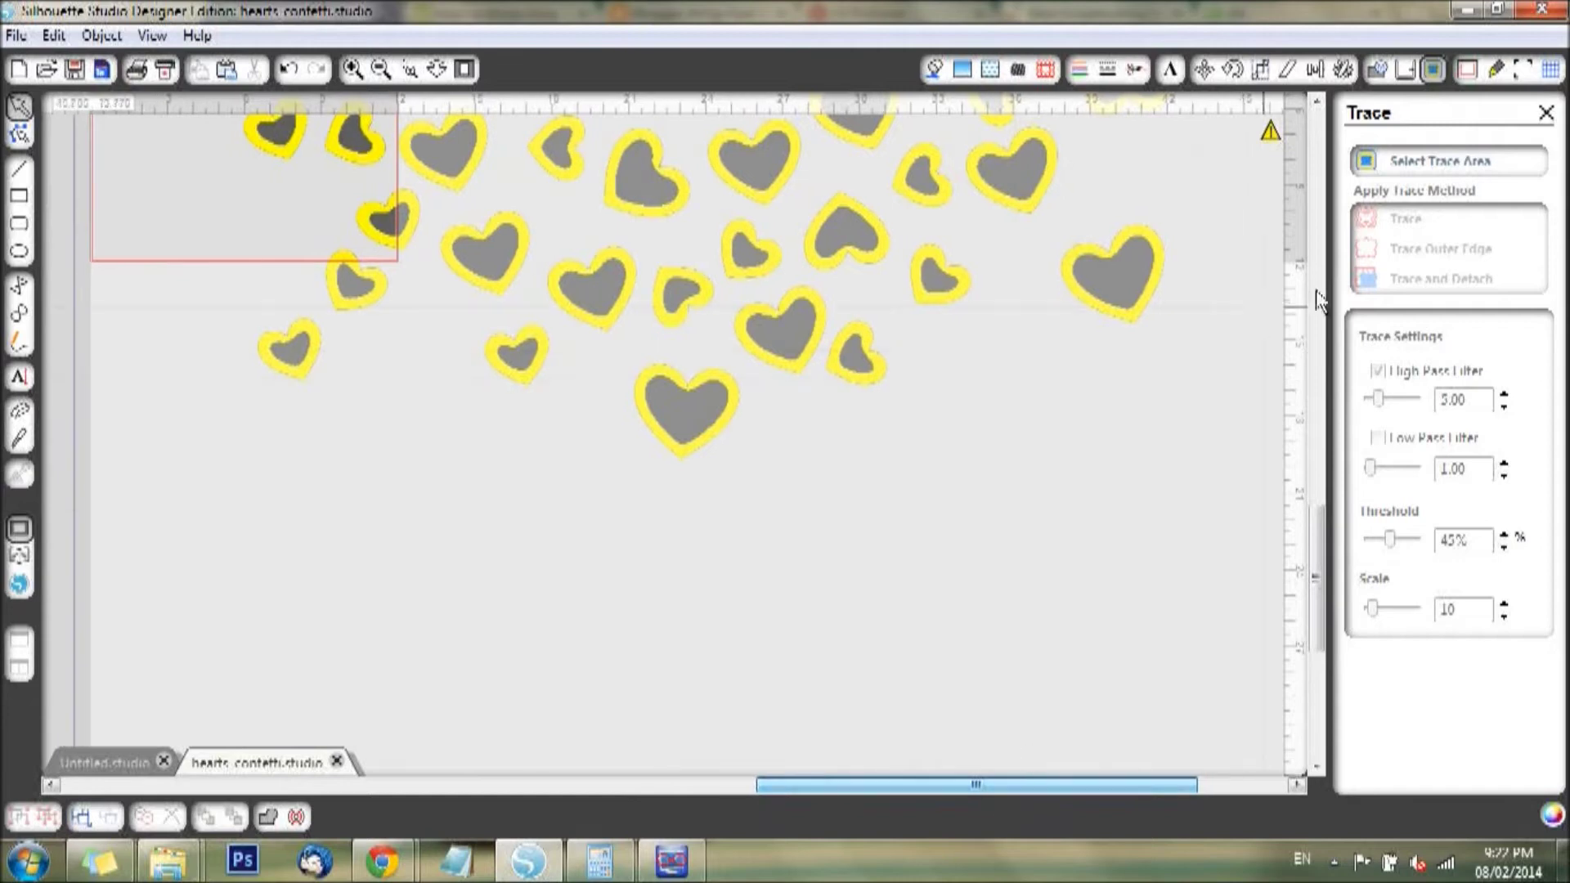
drag(1314, 528, 1328, 454)
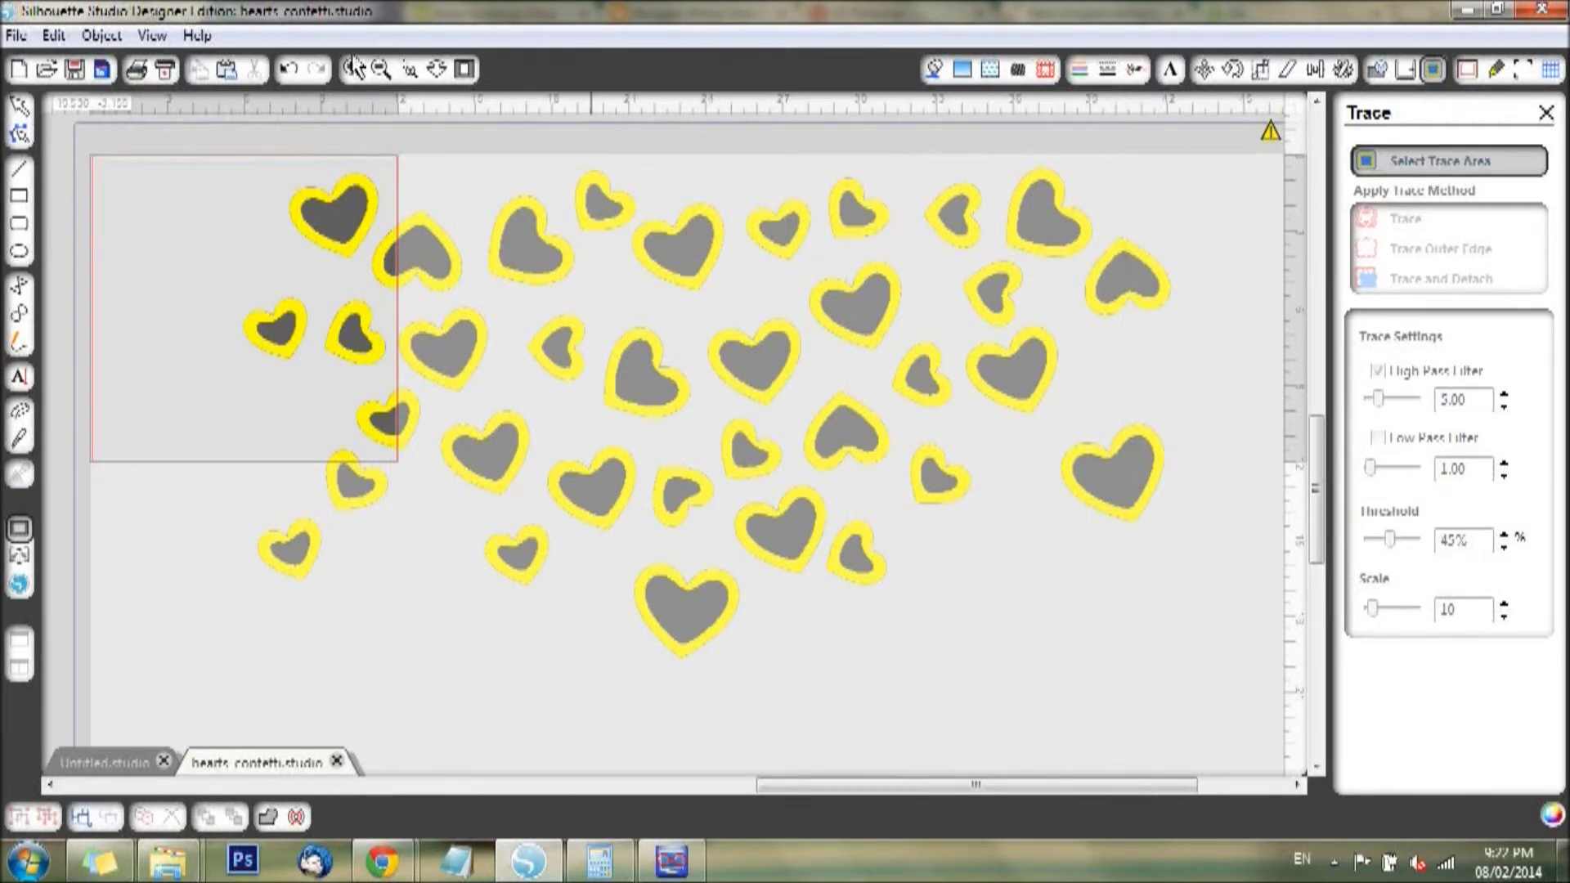
Step: Redraw the trace area past the far-right hearts so it covers all of them, and turn High Pass Filter off
click(465, 72)
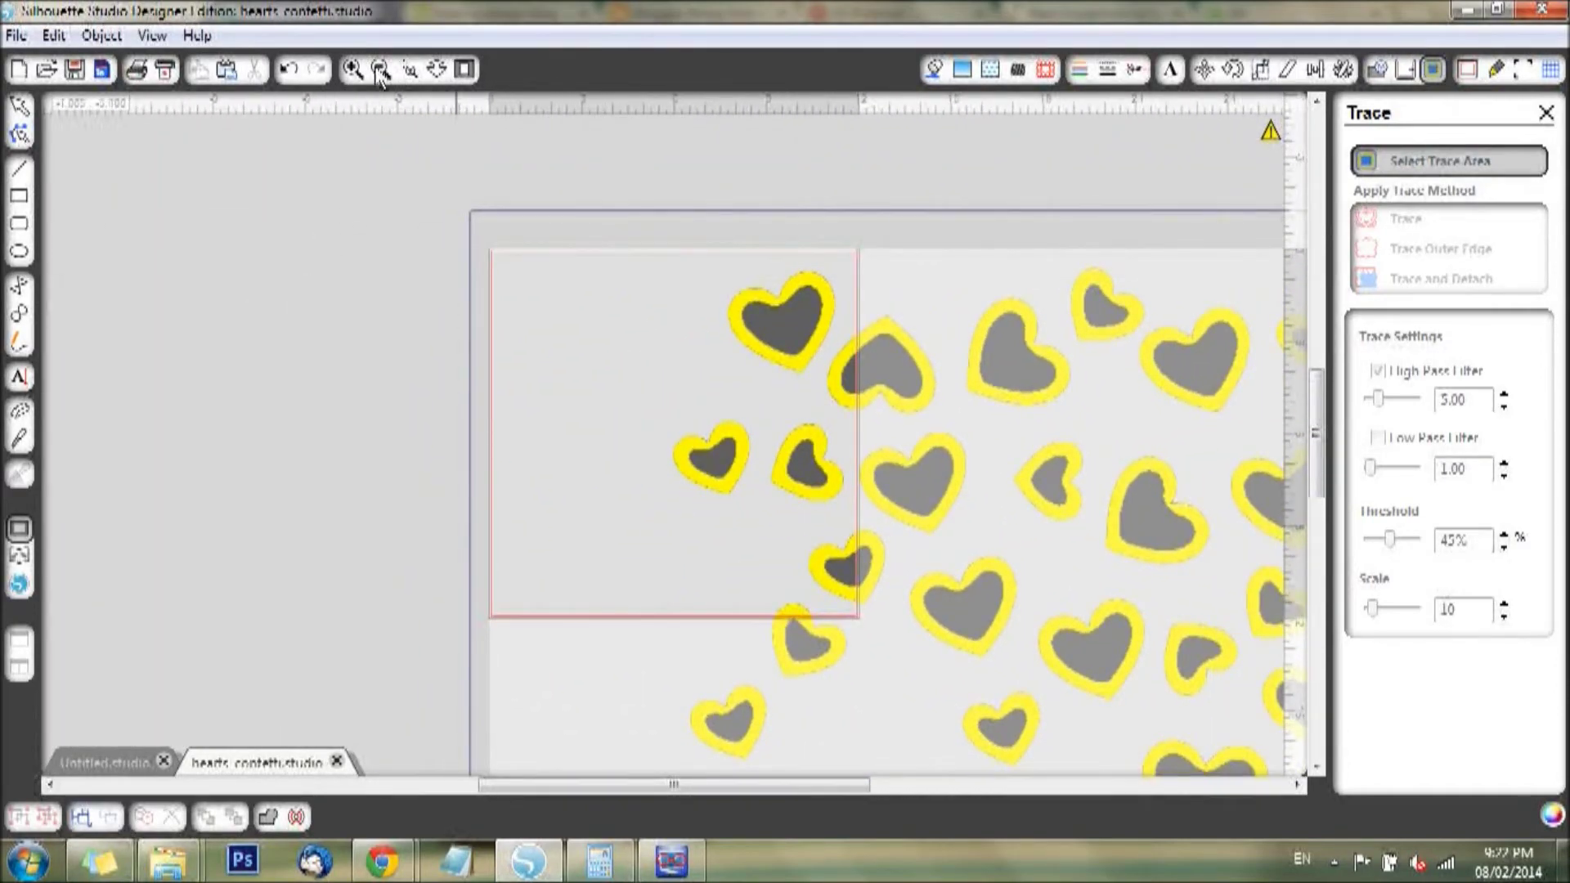
click(381, 72)
drag(389, 276, 1063, 313)
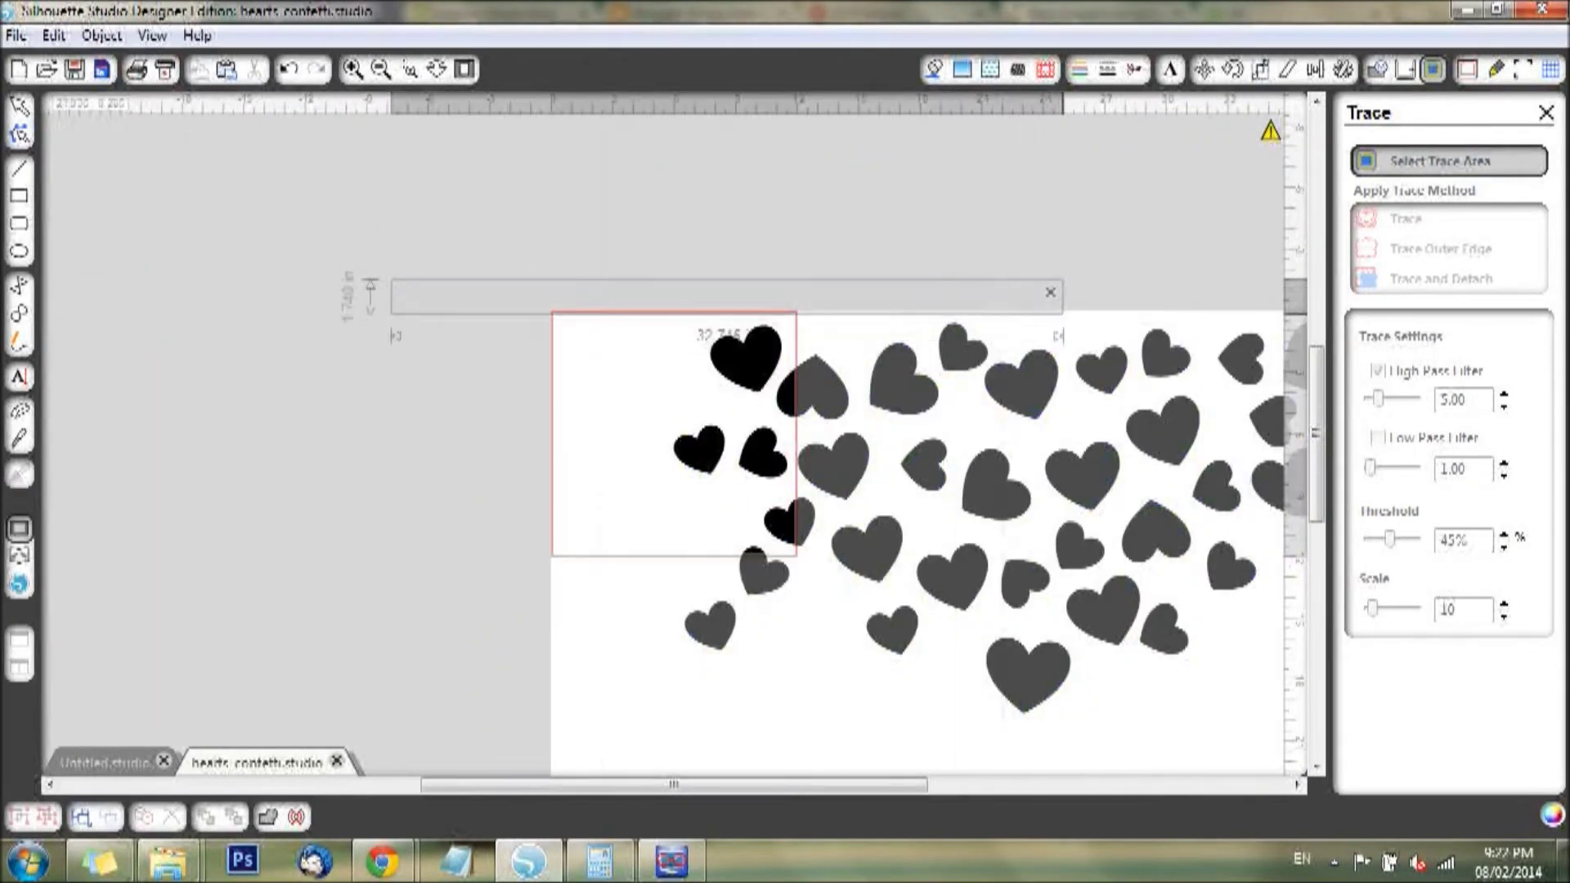
click(1452, 172)
mouse_move(542, 300)
mouse_down()
mouse_move(892, 650)
mouse_move(1240, 754)
mouse_up()
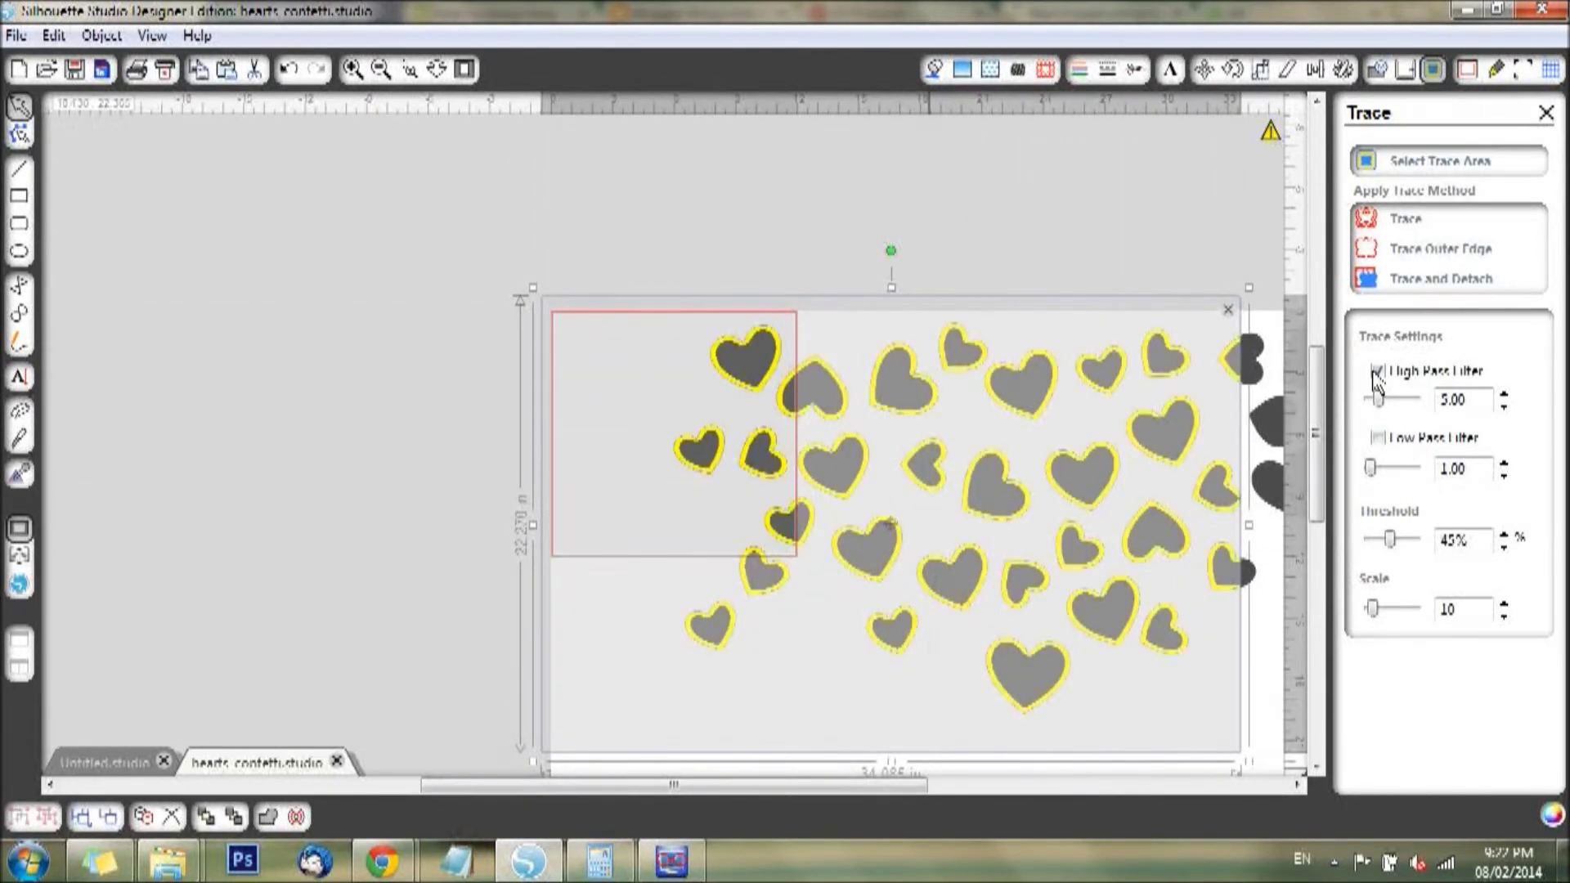
drag(925, 785, 1083, 787)
drag(1049, 536, 1239, 542)
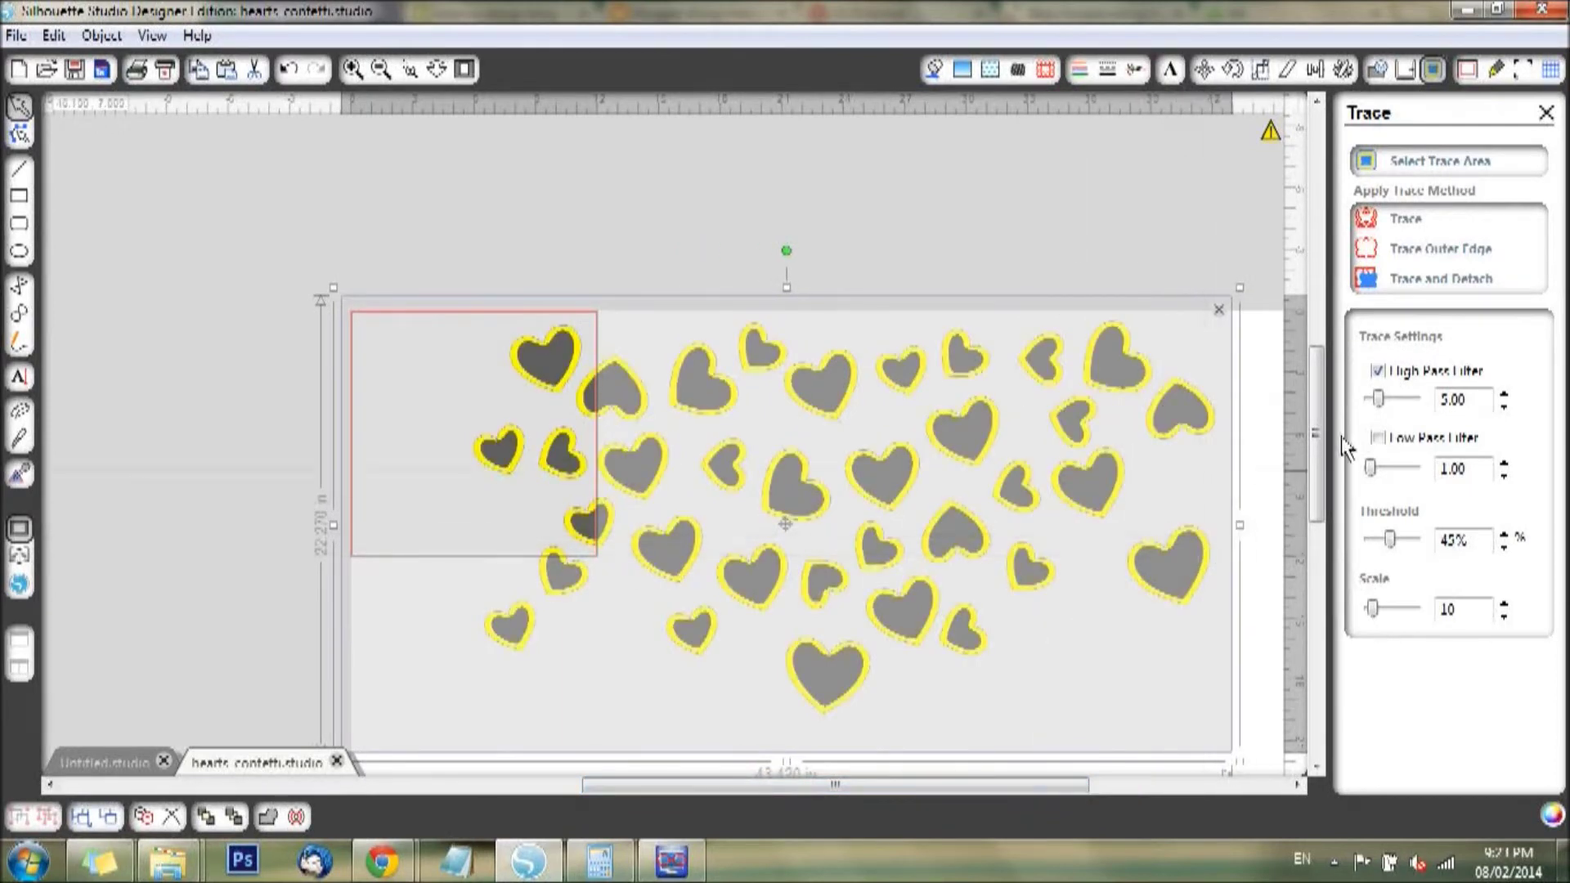
click(1378, 372)
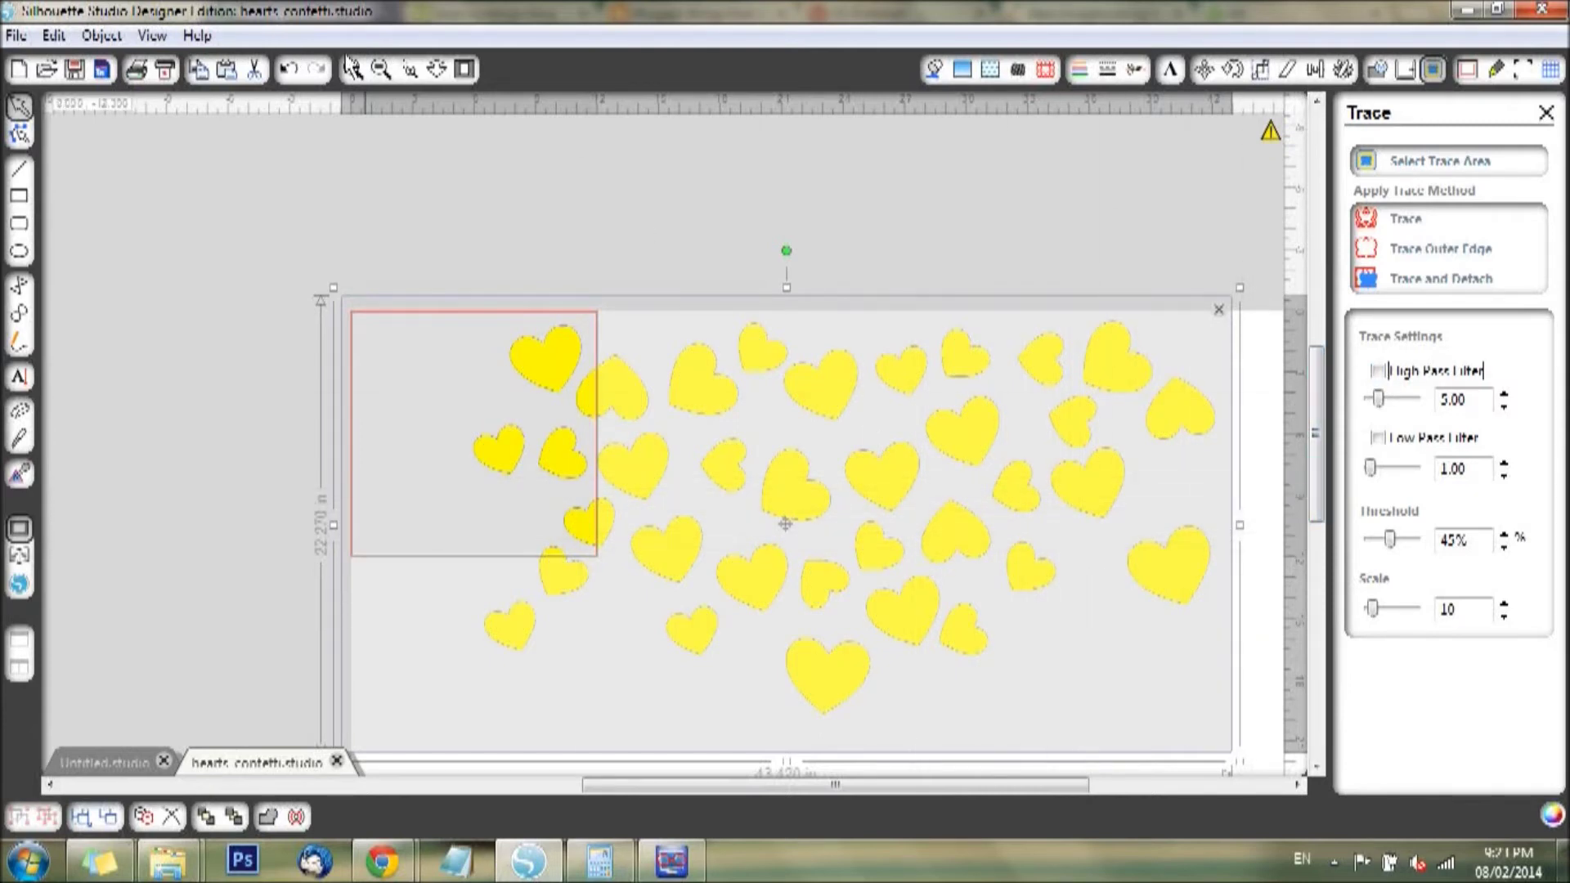
Step: Zoom in on the hearts and set the trace Threshold to 51%
click(353, 69)
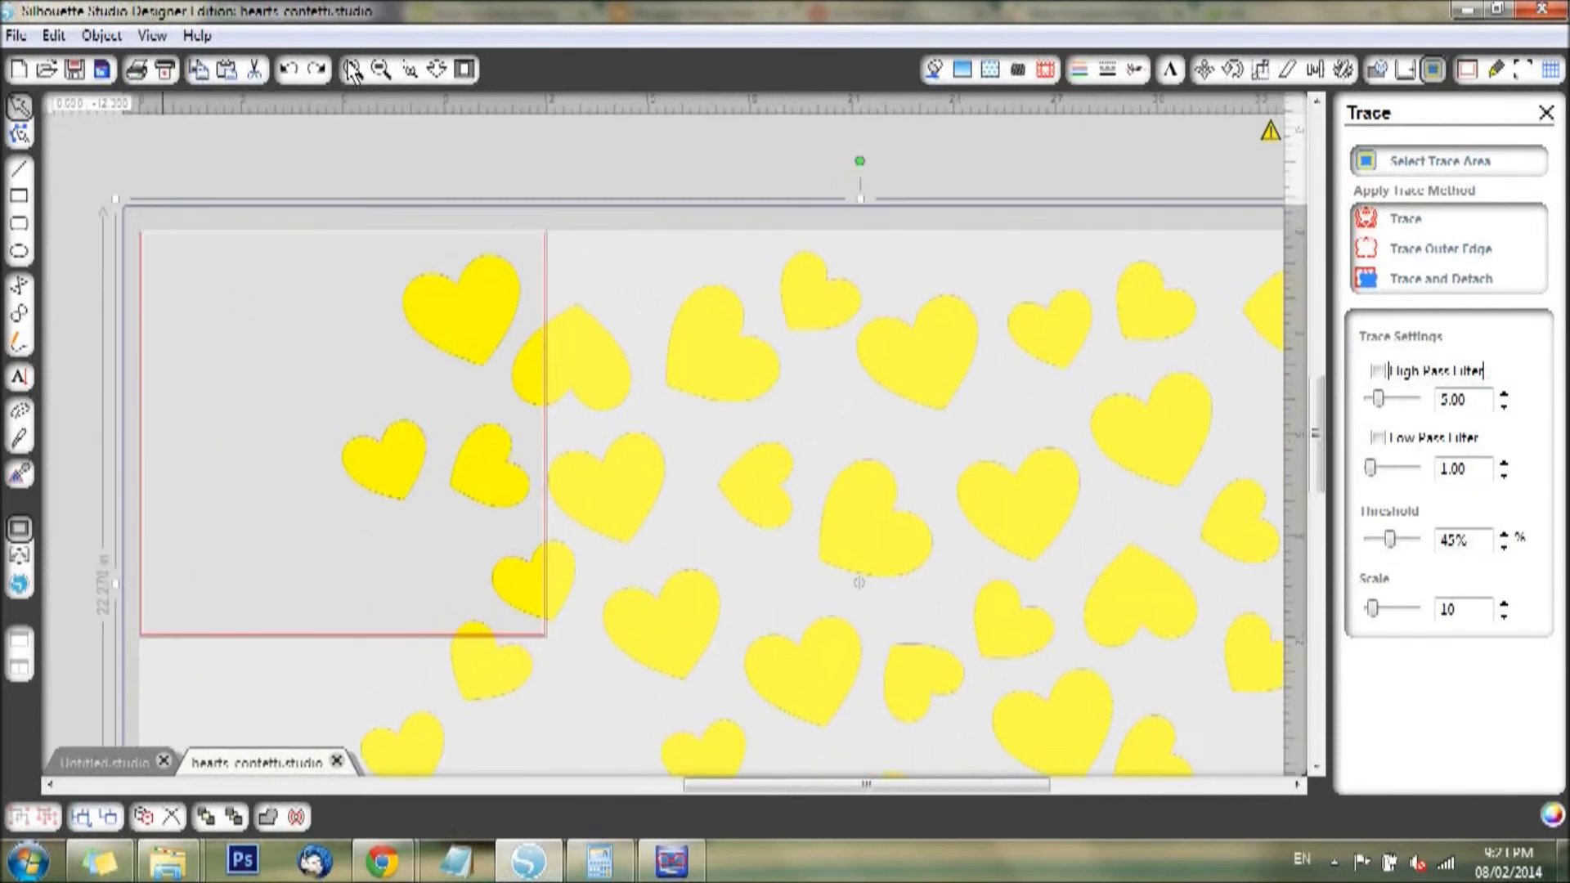
click(353, 70)
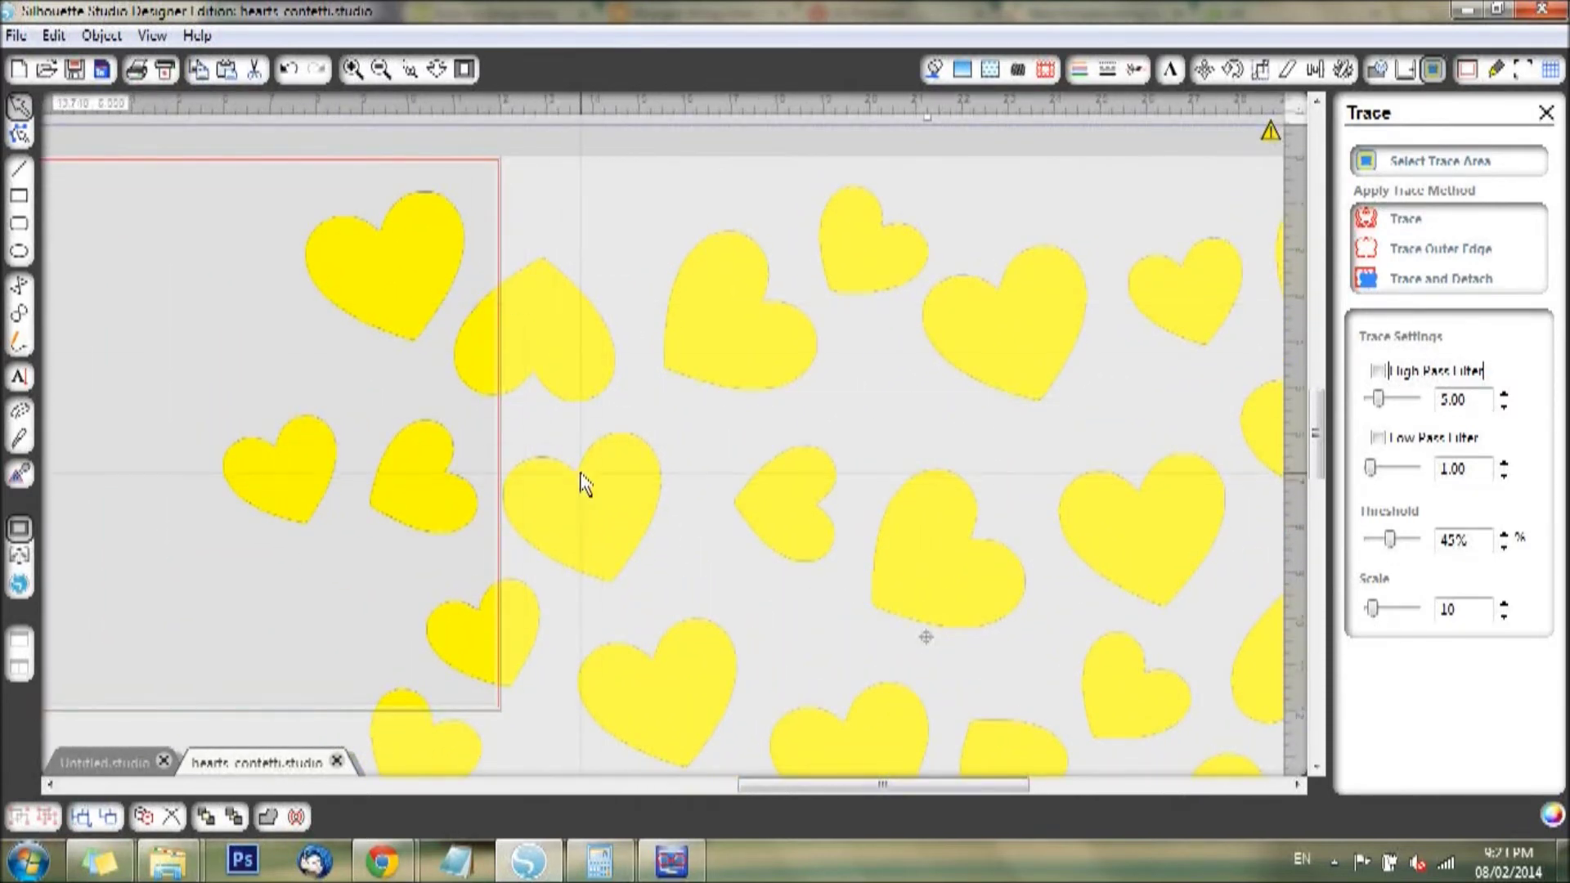
click(353, 70)
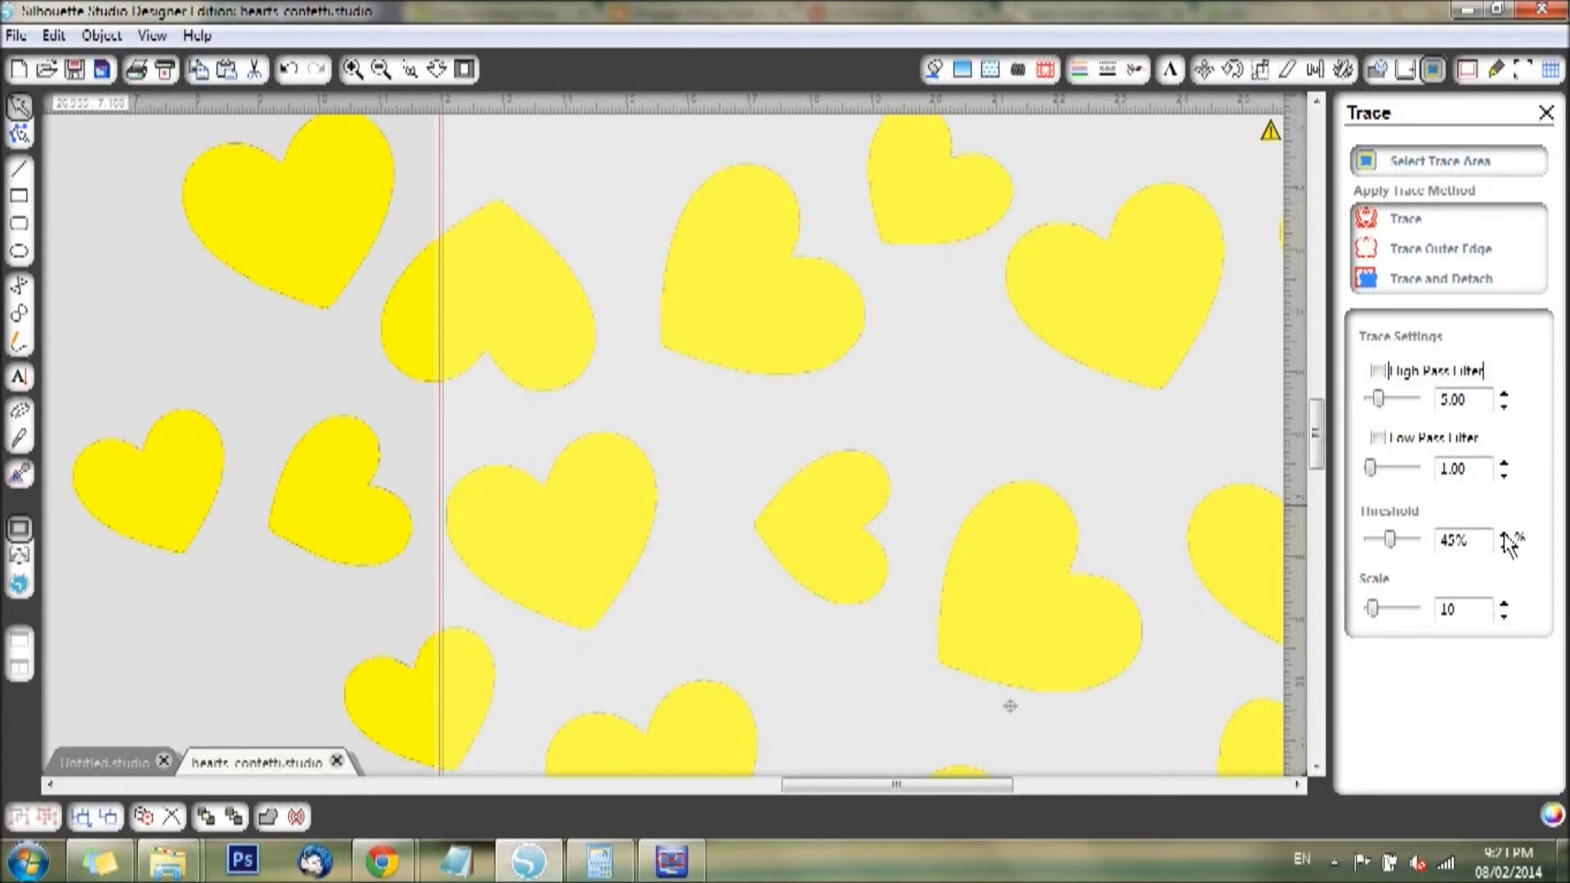
drag(1393, 546, 1362, 555)
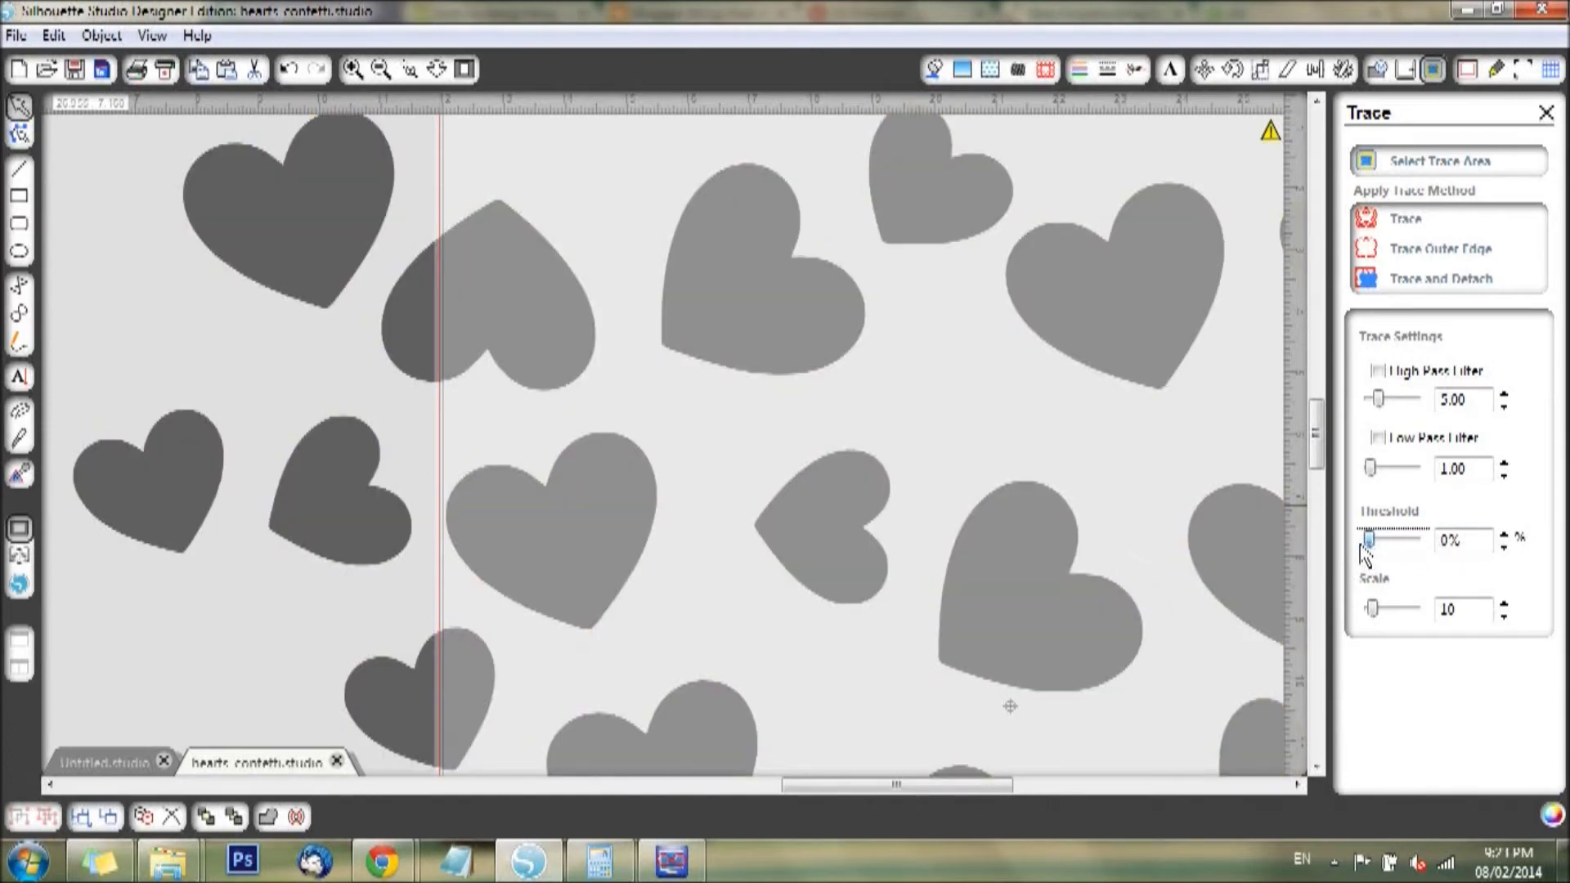
drag(1364, 548, 1377, 547)
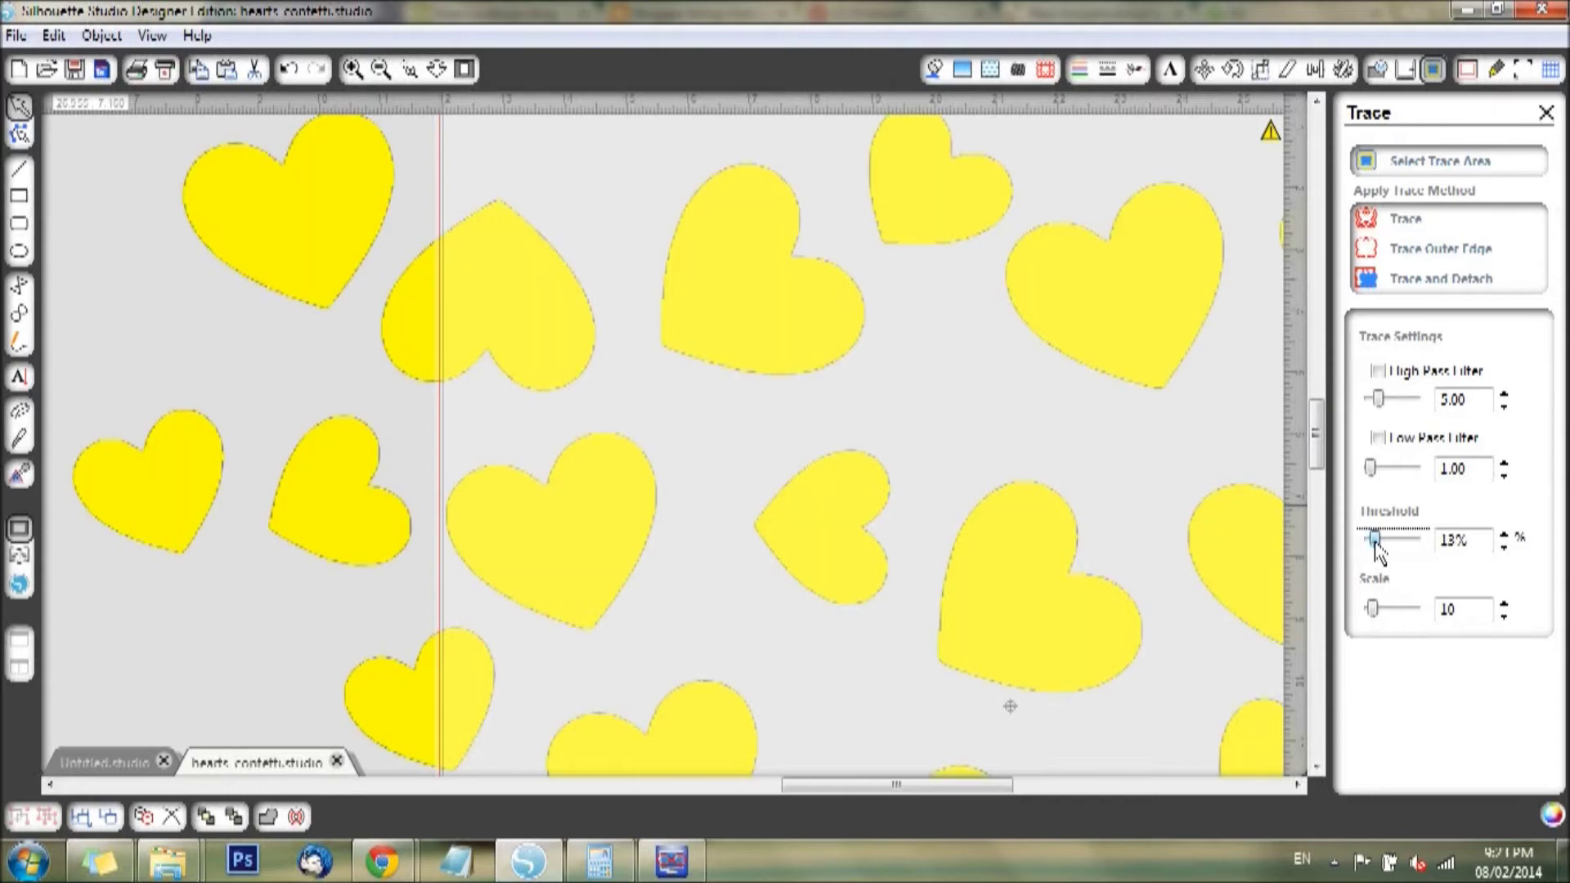
click(1504, 534)
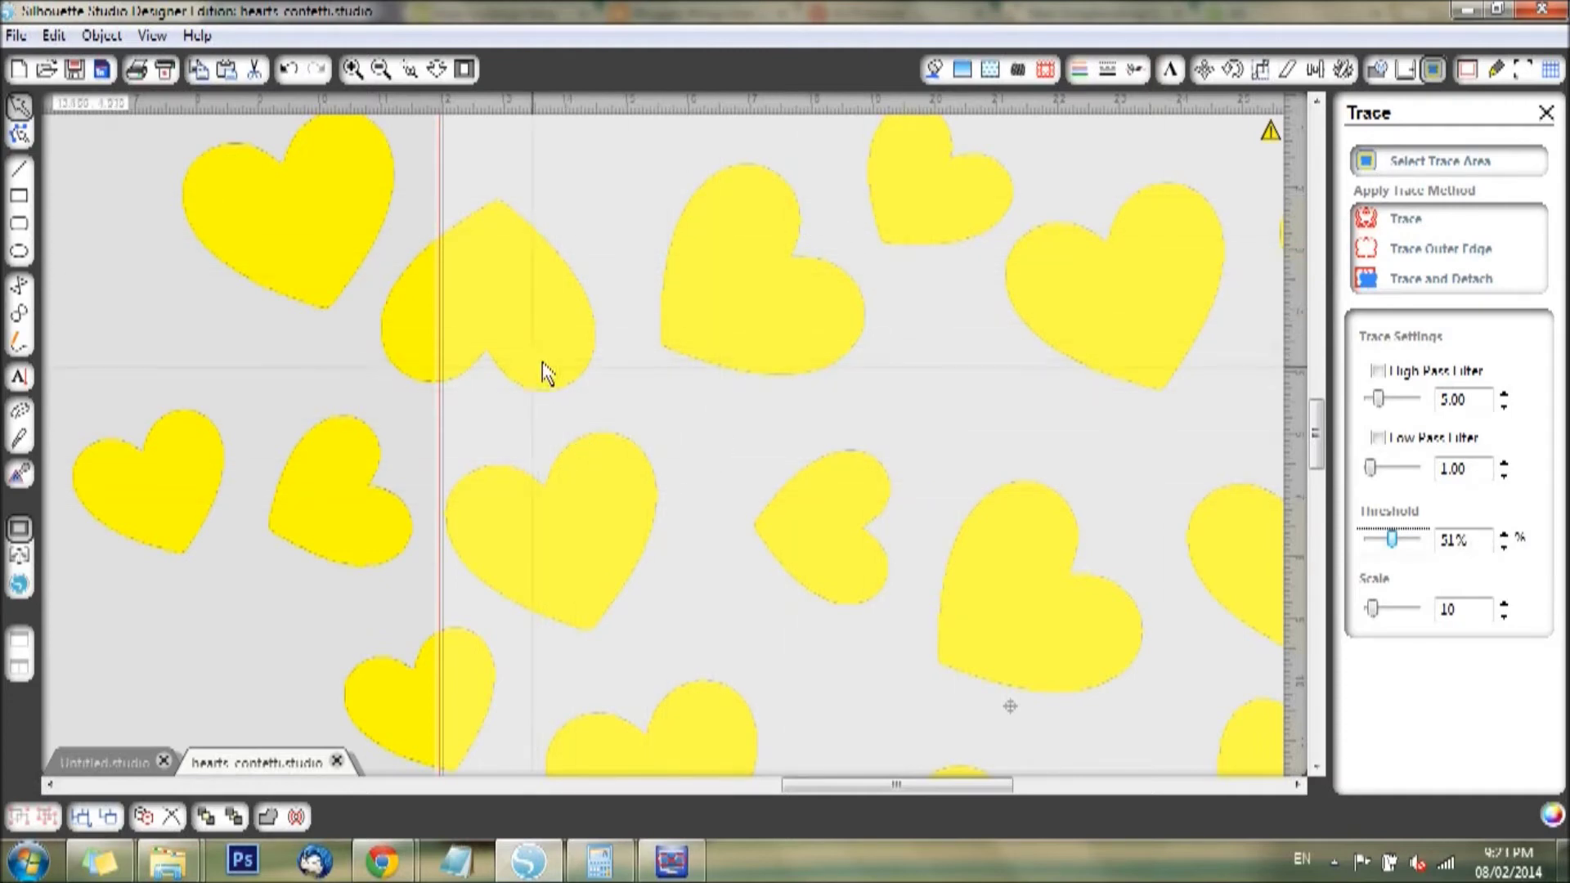
Step: Trace the hearts into red cut lines, then drag the original picture aside and delete it
click(1413, 224)
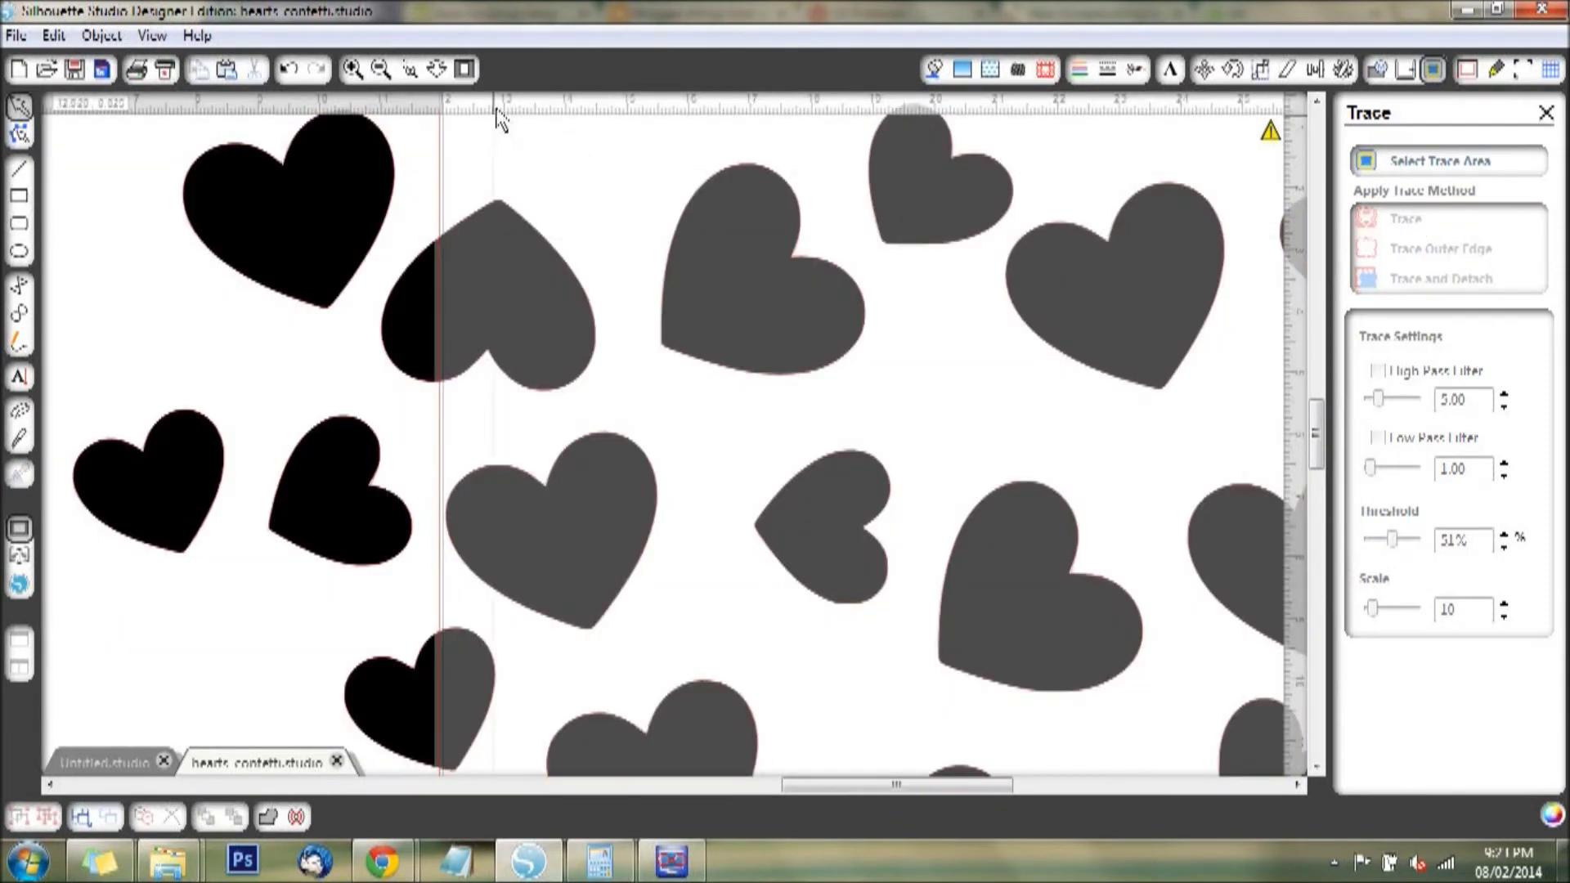
click(380, 70)
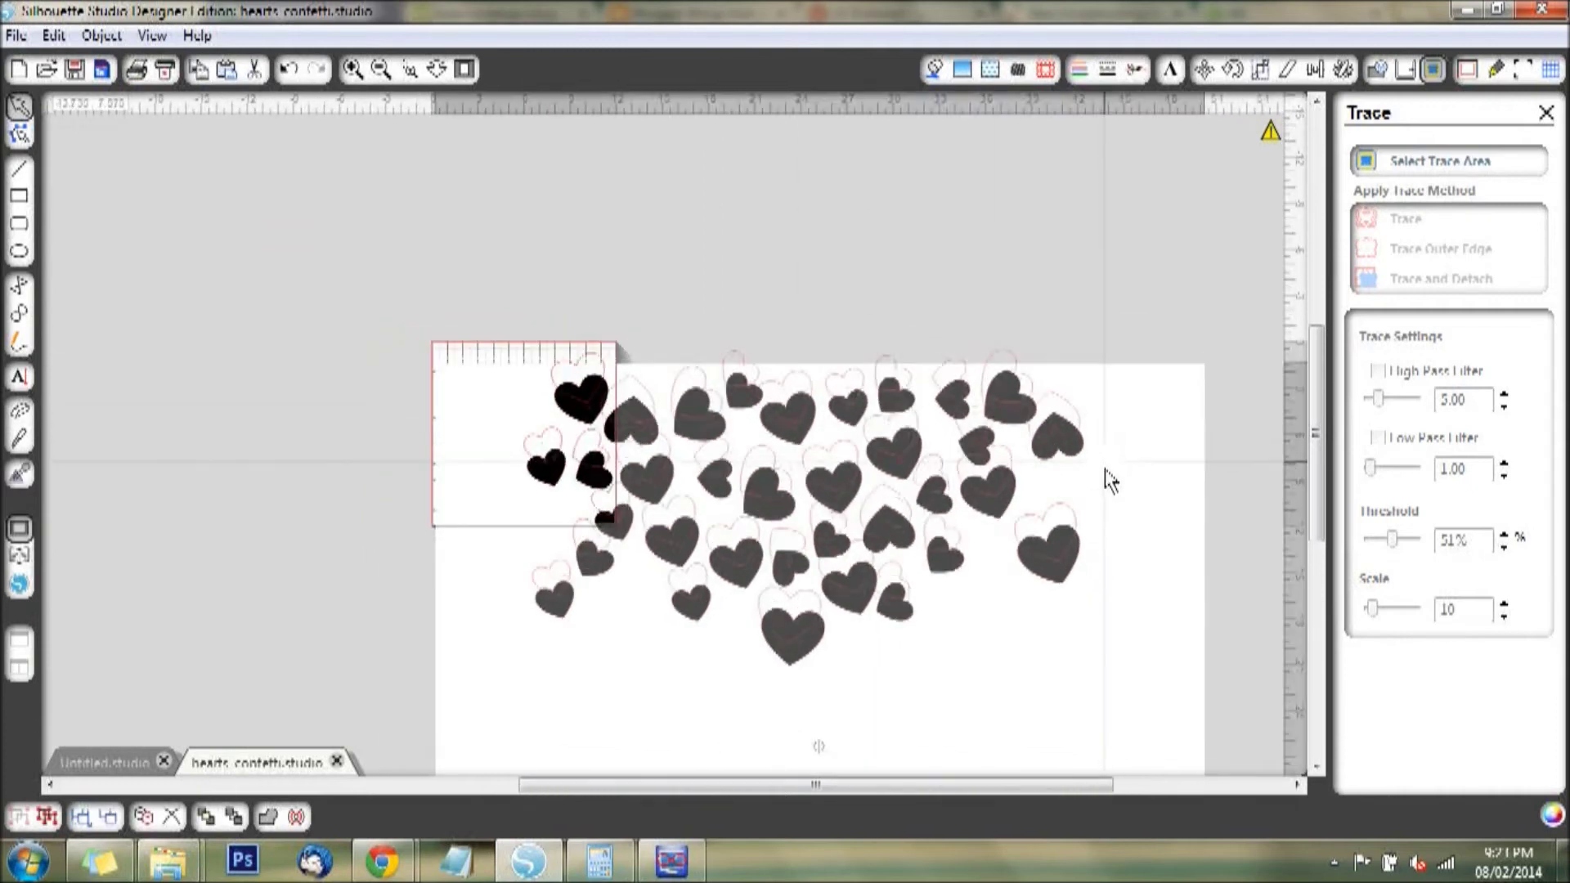
mouse_move(1108, 477)
mouse_down()
mouse_move(974, 544)
mouse_move(355, 449)
mouse_up()
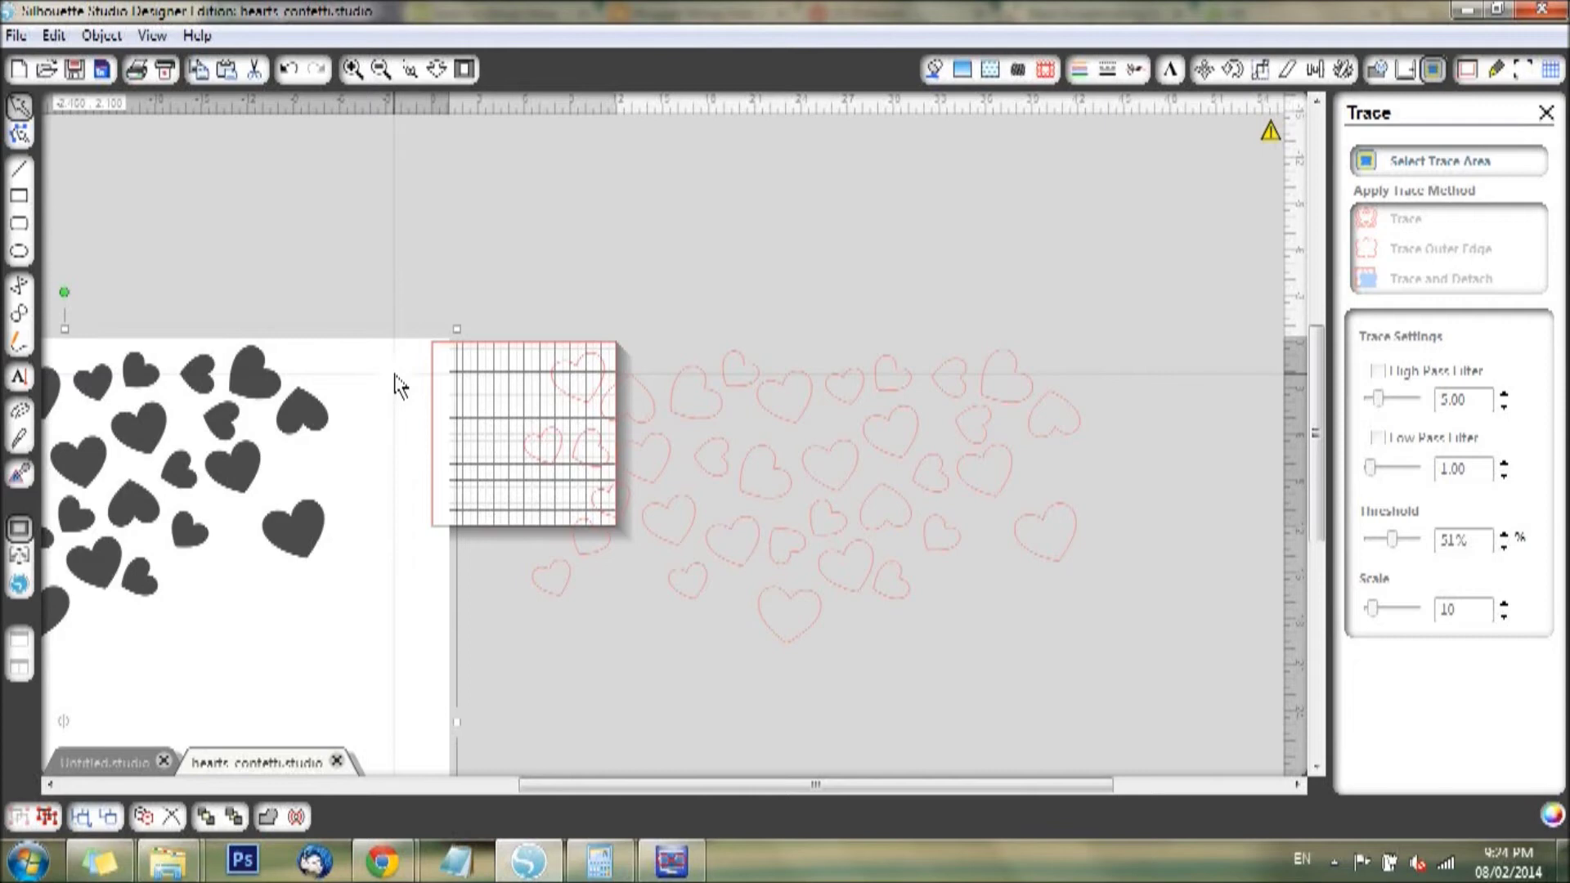
drag(343, 516, 455, 454)
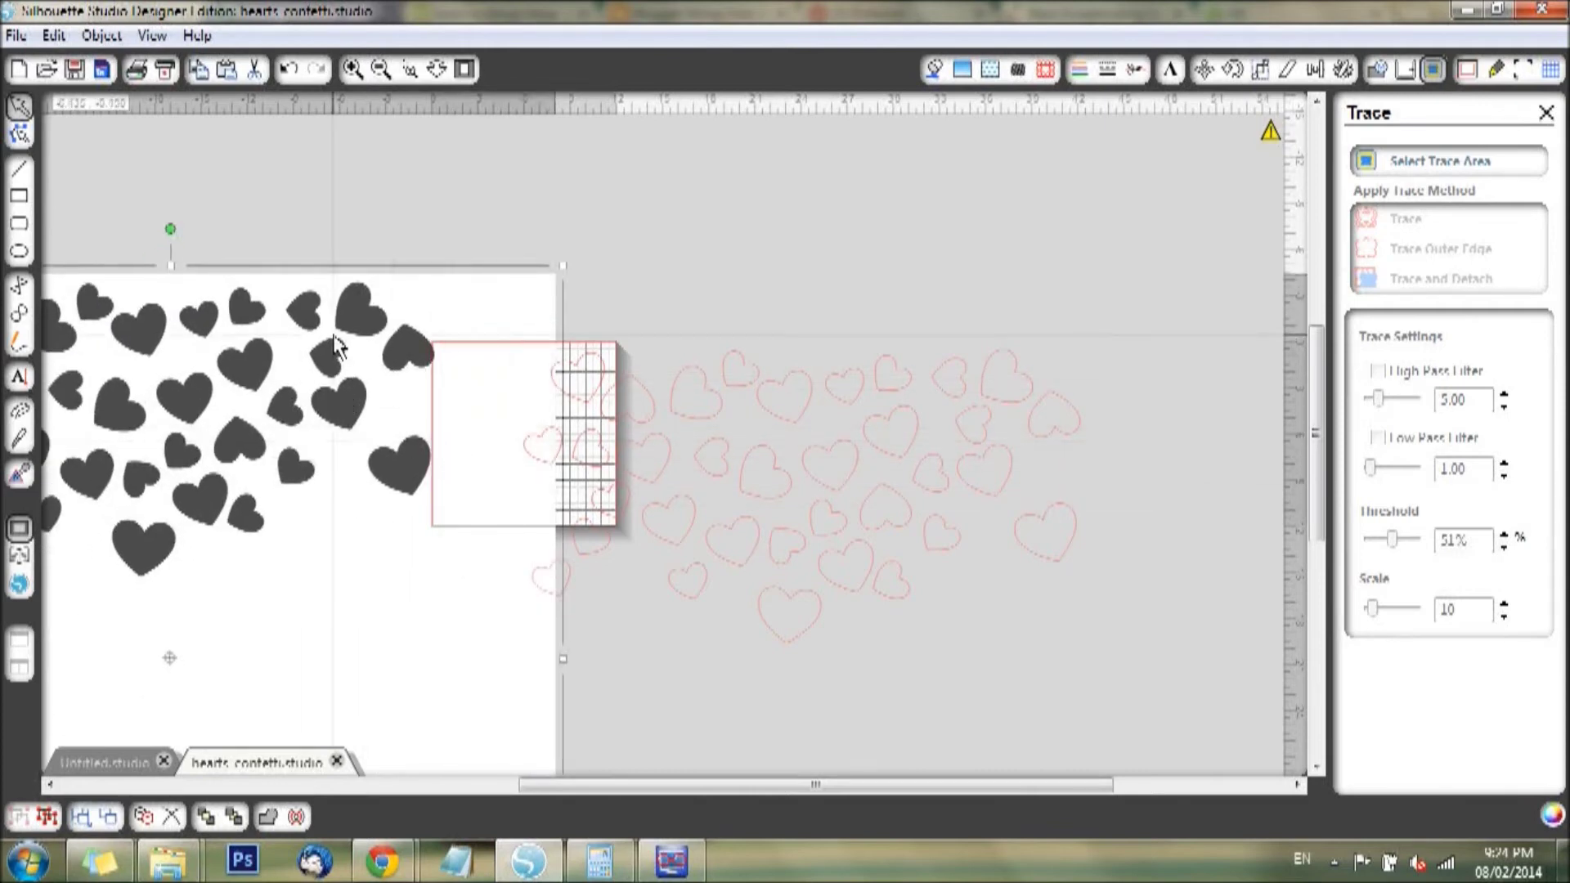
key(Delete)
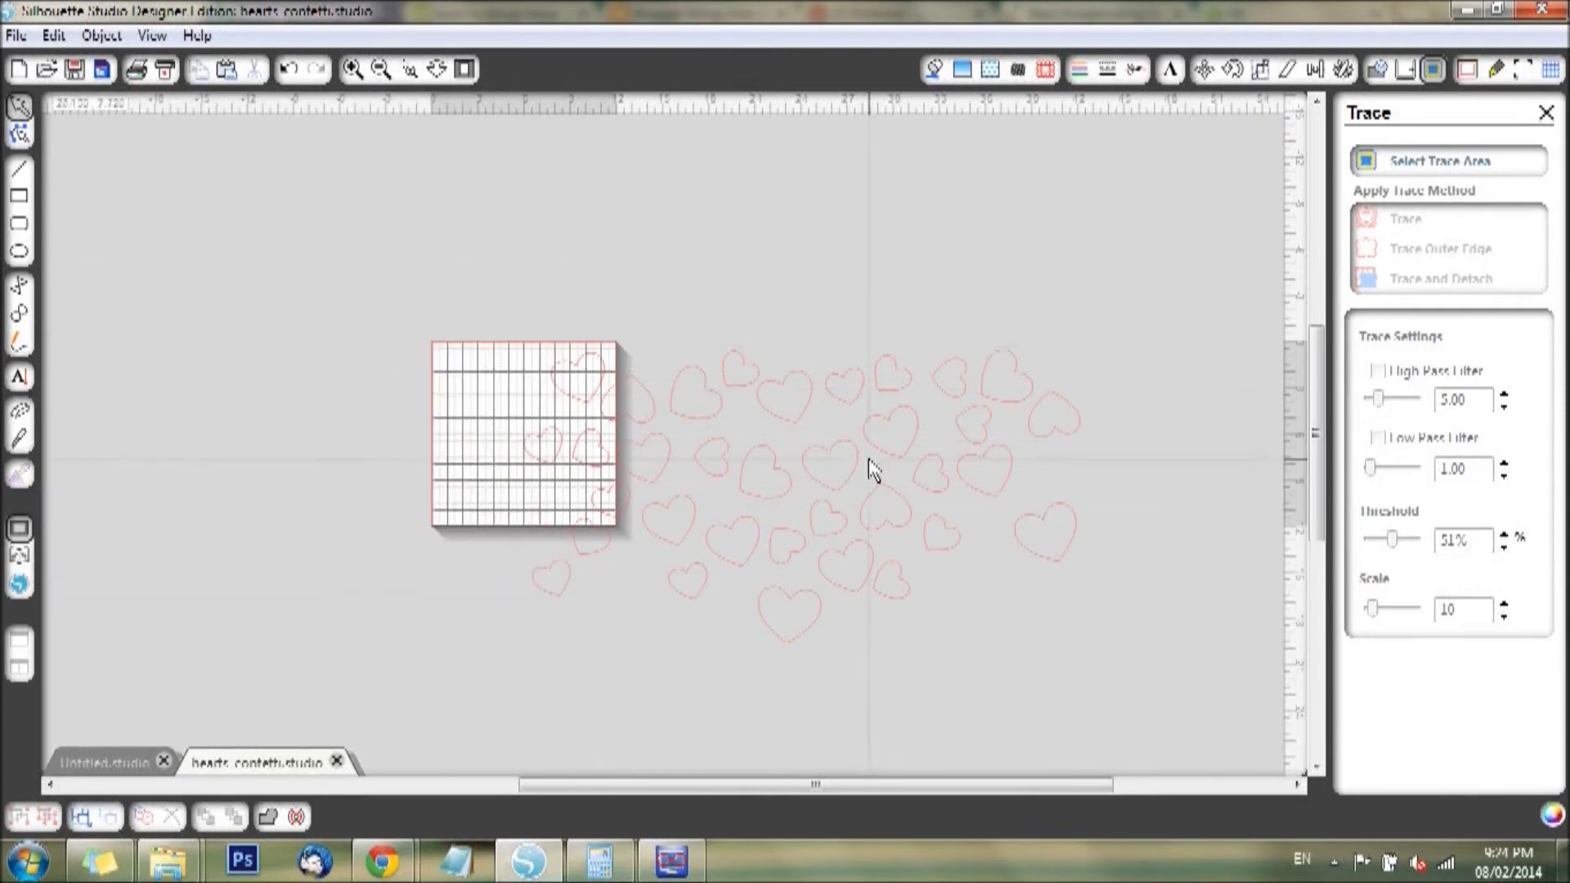
Step: Scale the traced heart group to 12 in wide with Lock Aspect Ratio on
click(798, 422)
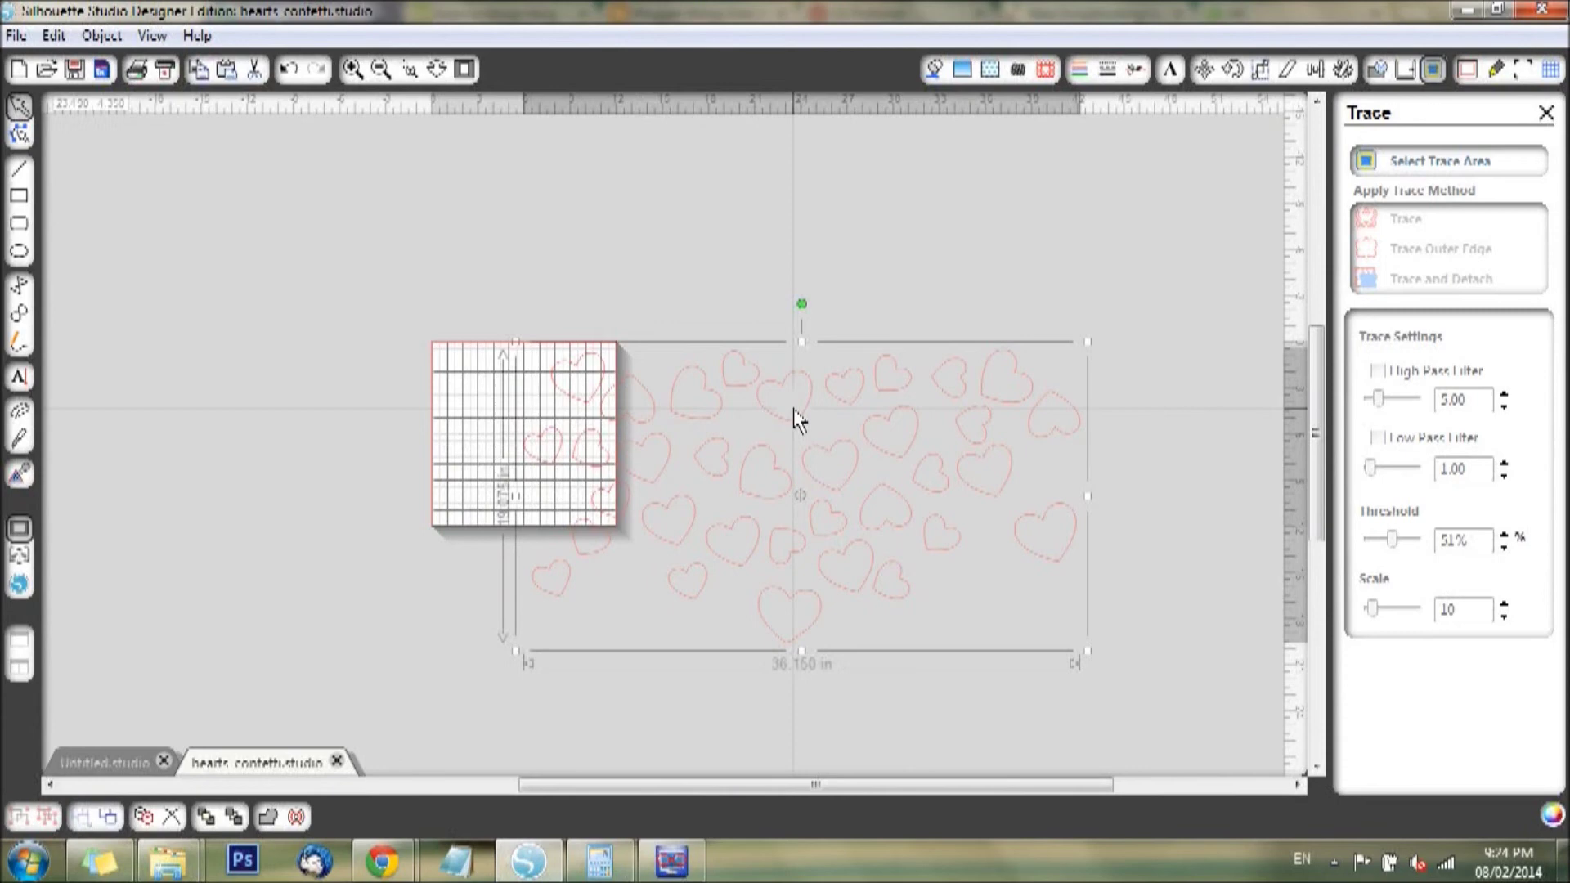
click(1264, 71)
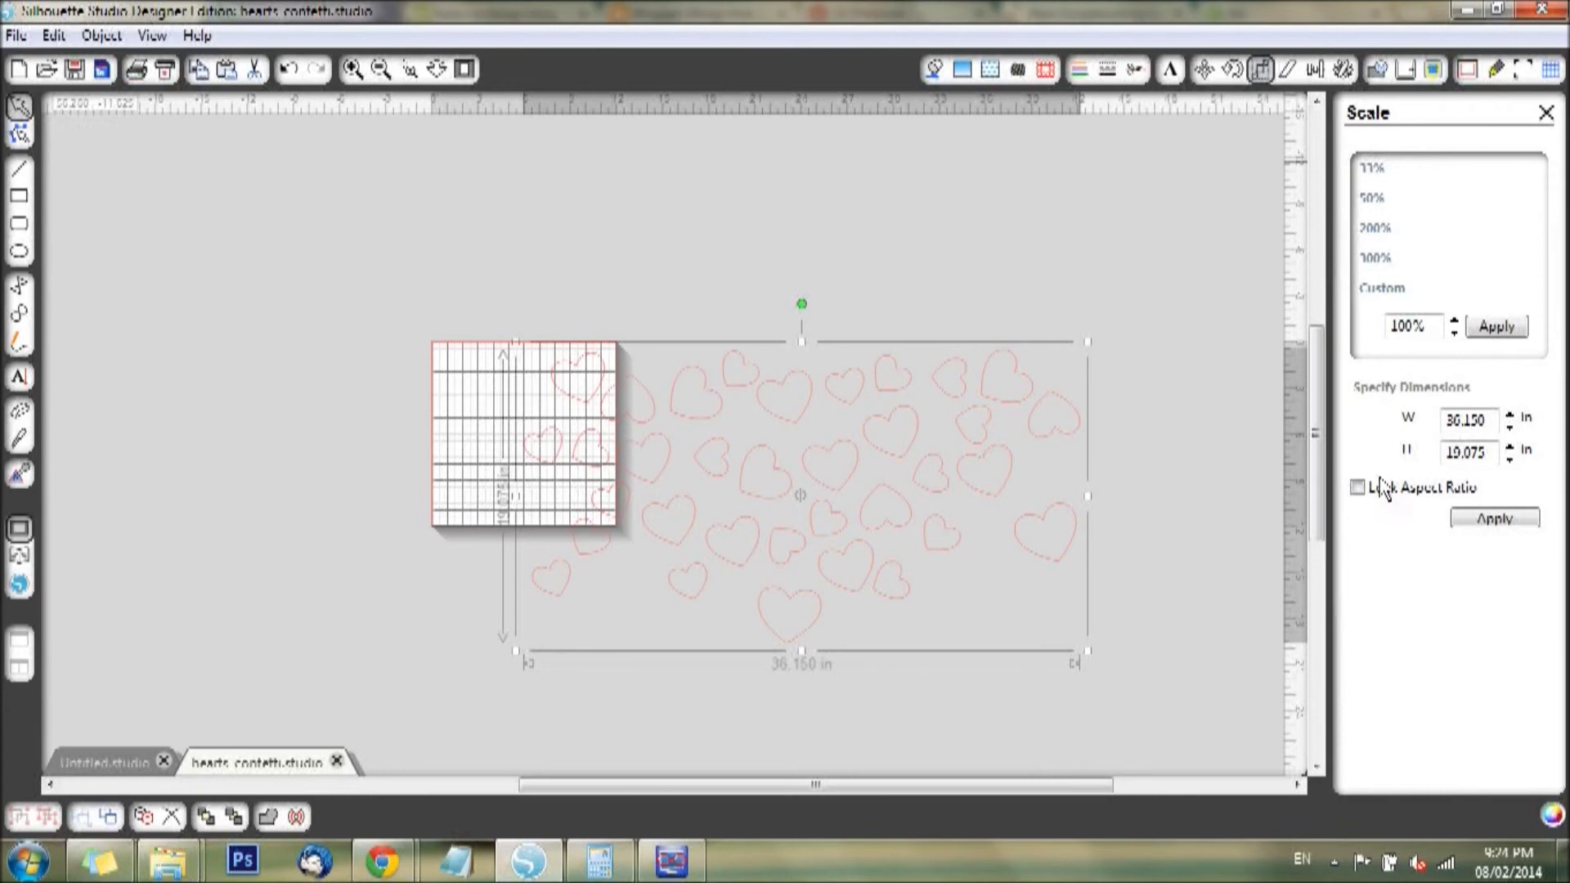
click(1359, 489)
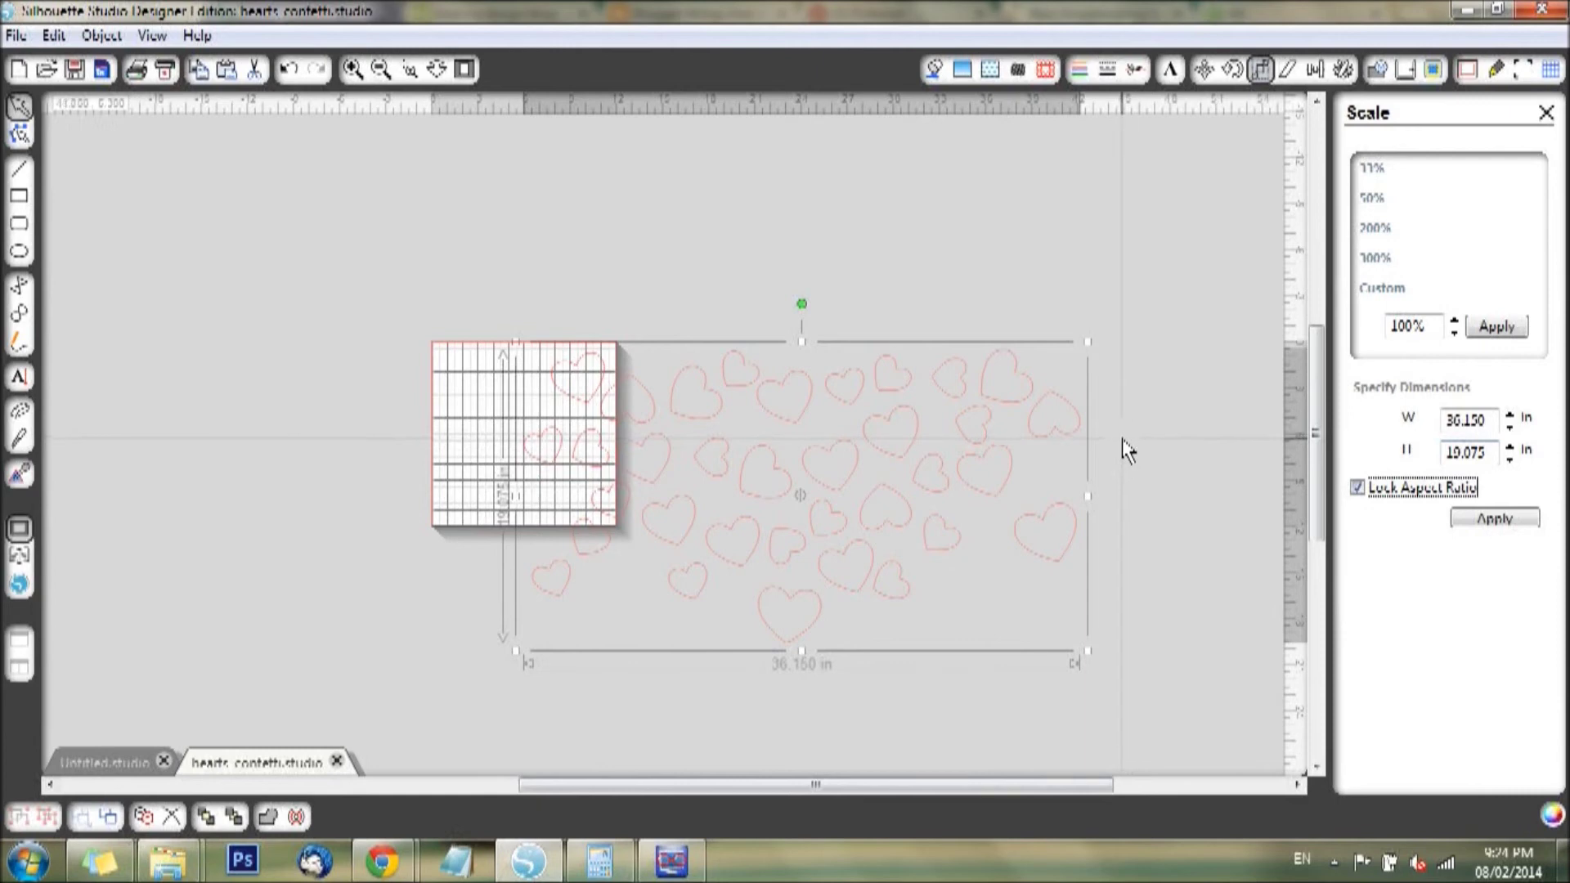
key(Tab)
text(12)
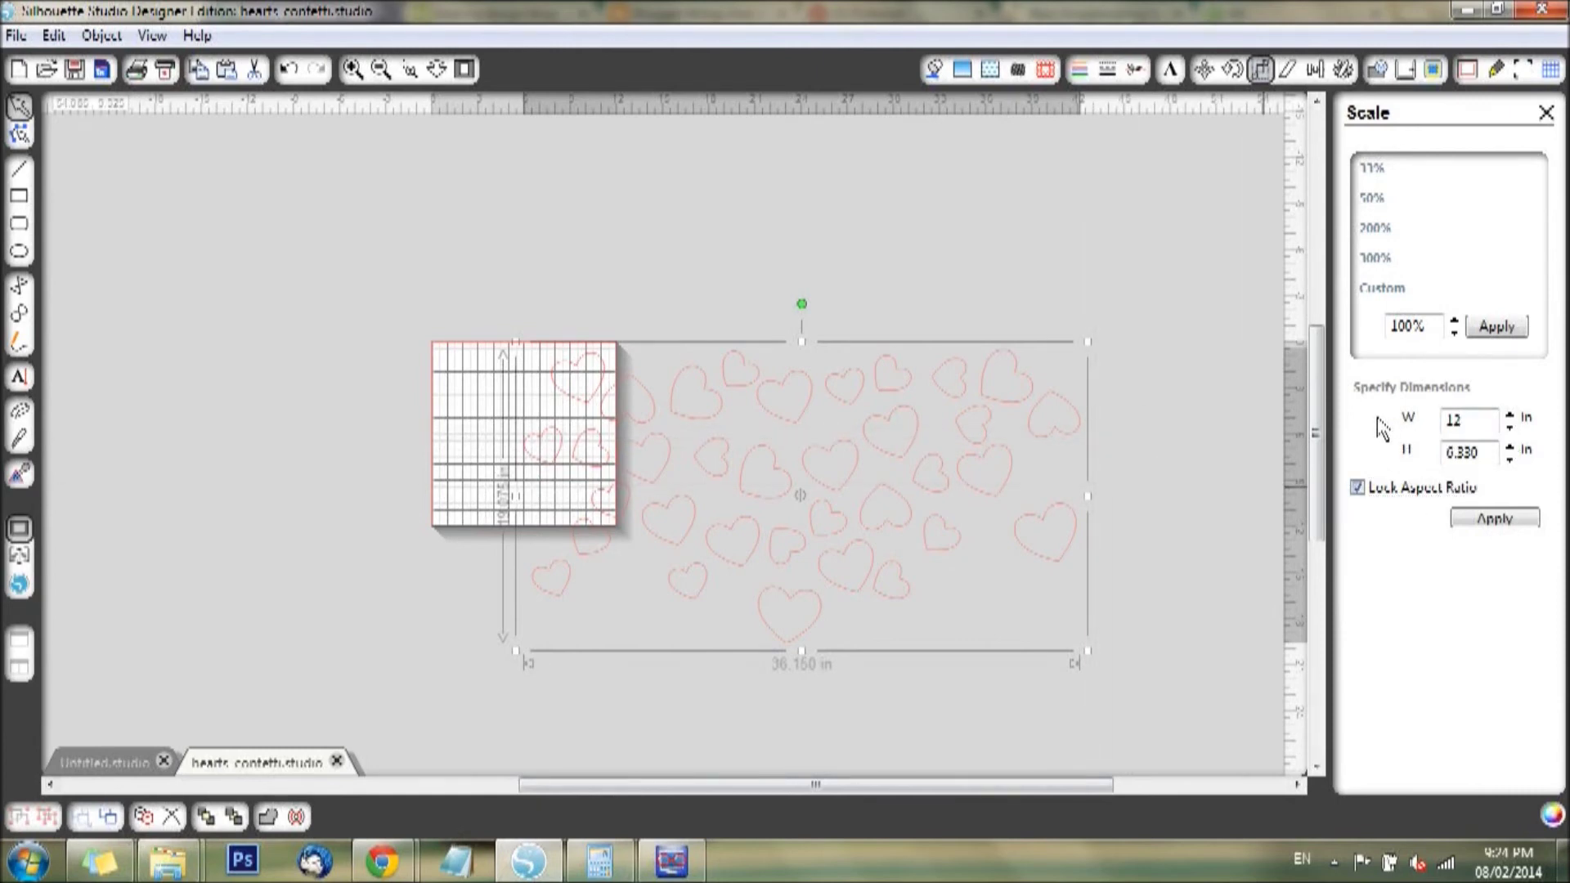
click(1488, 519)
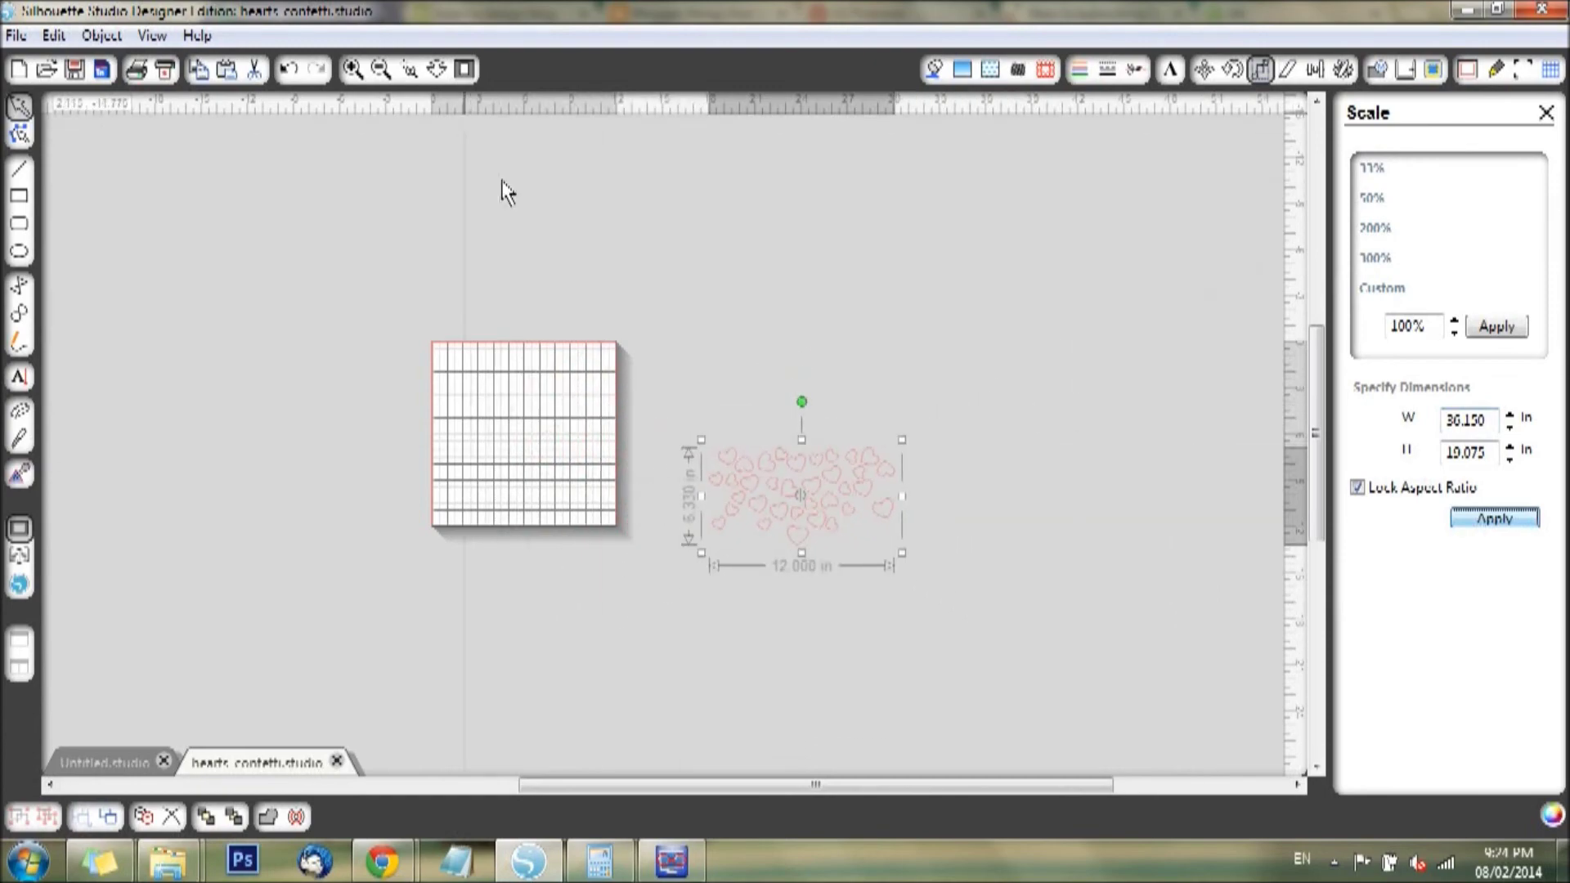
Step: Move the hearts onto the cutting mat, zoom to fit, and set their width to 11.75 in
drag(827, 512, 551, 409)
click(464, 70)
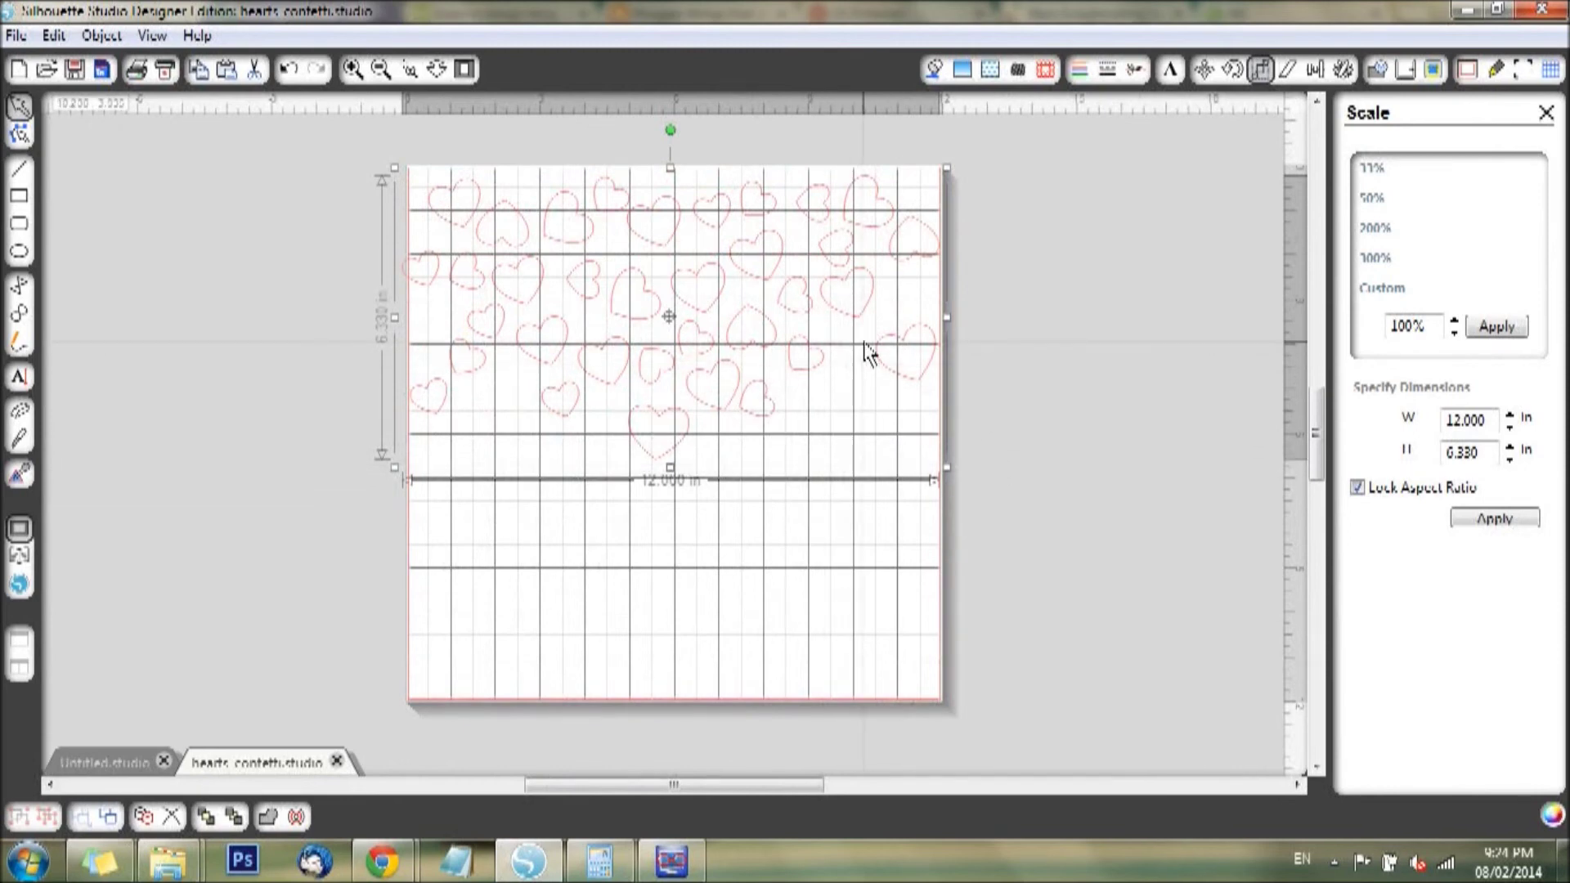
drag(1493, 432, 1439, 431)
text(11.75)
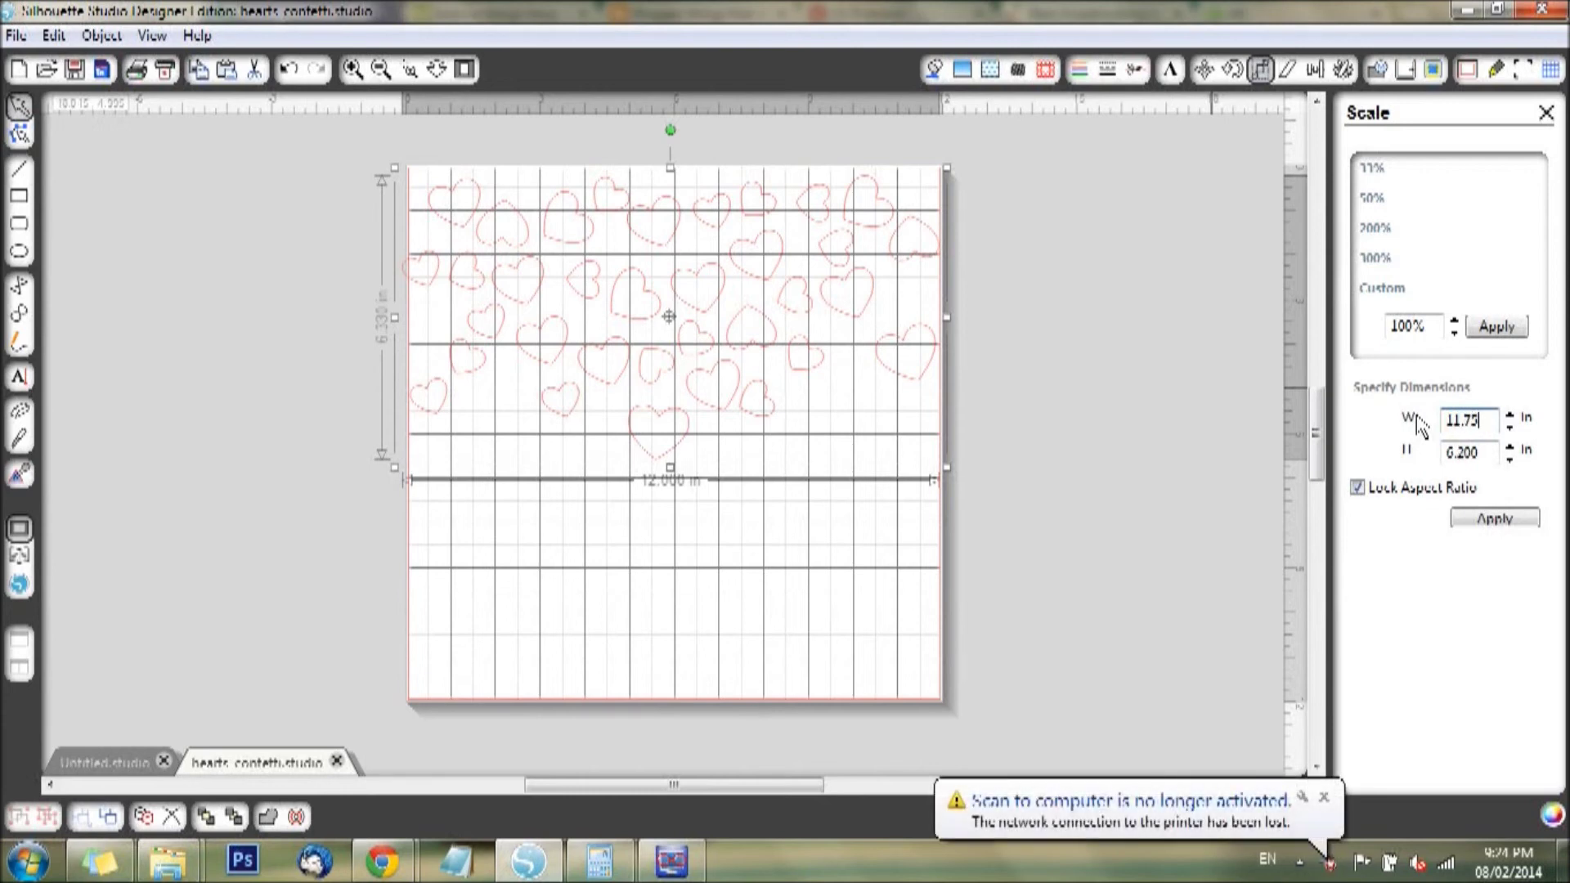
key(Return)
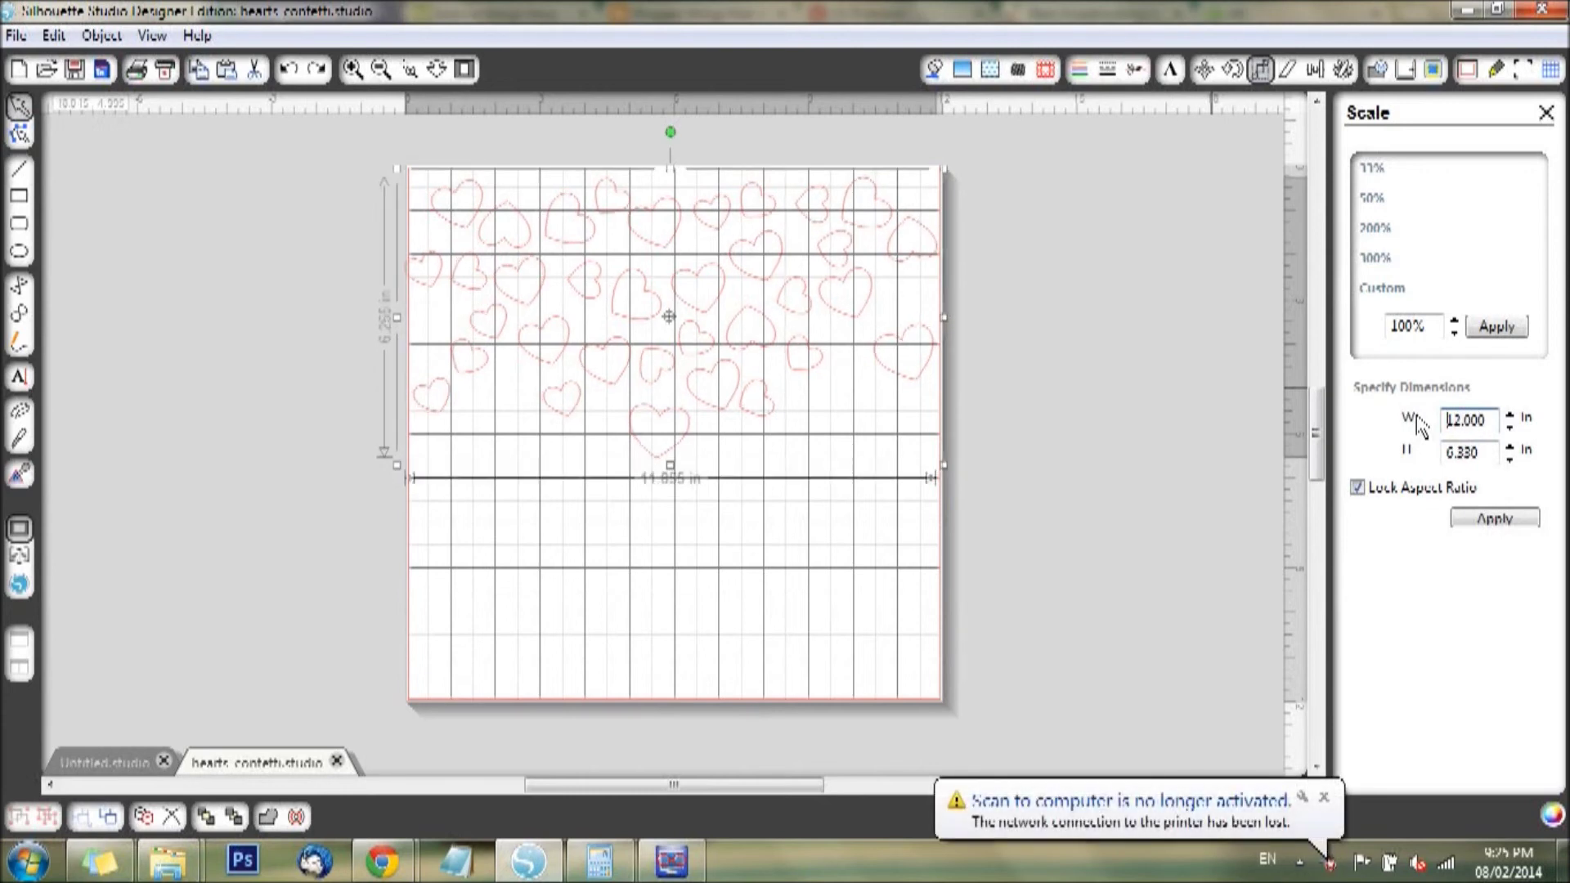
drag(914, 356, 909, 351)
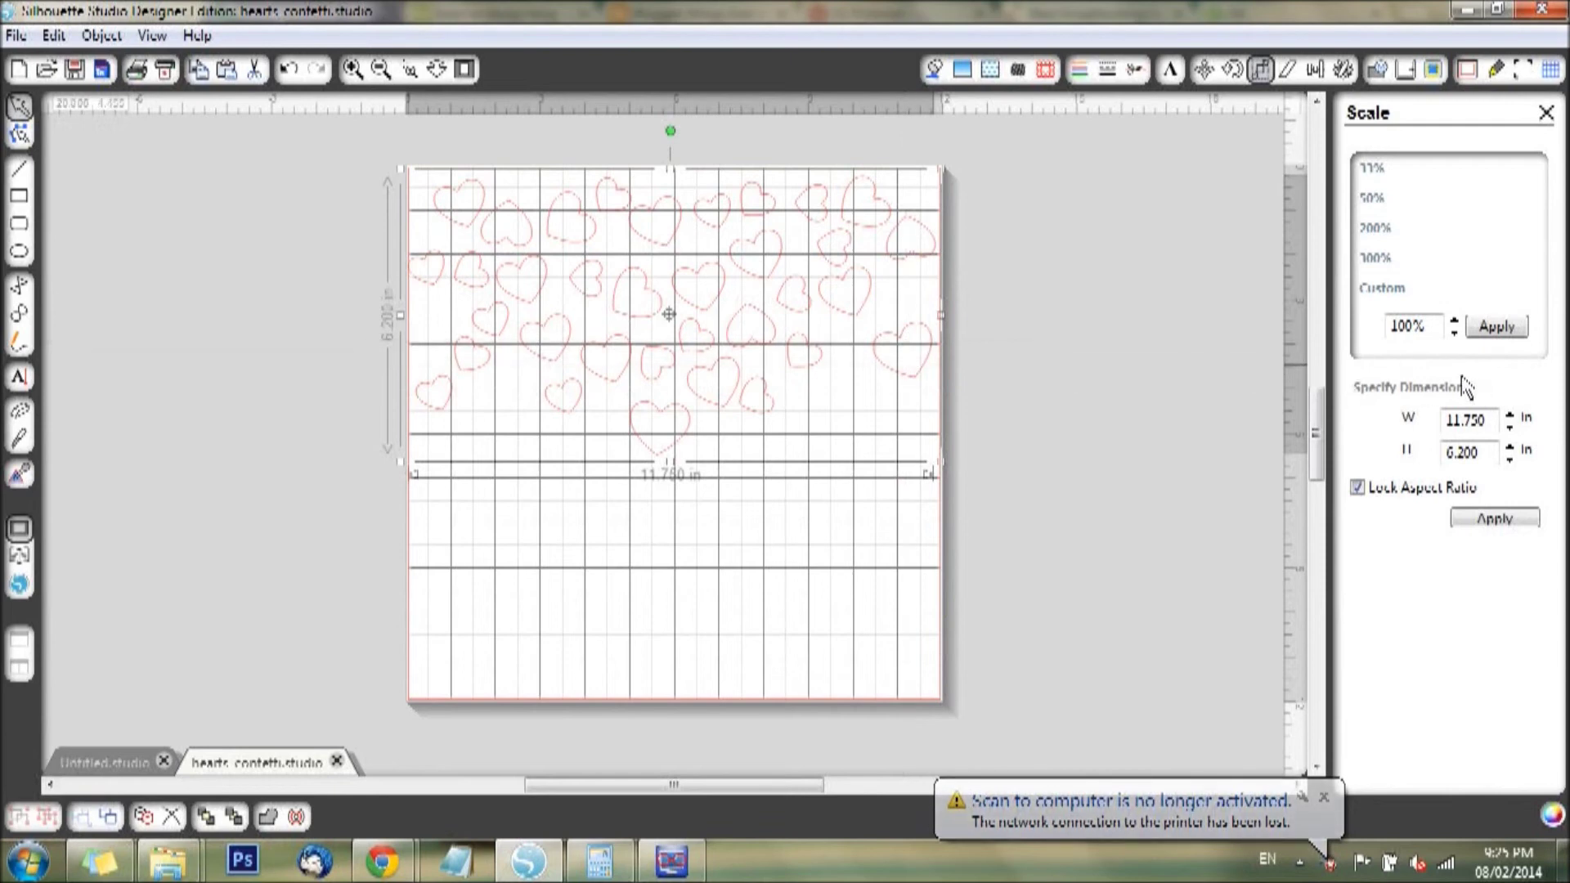
Step: Reduce the hearts' width to 11.5 in and nudge them into place on the mat
drag(1487, 421, 1415, 427)
text(11.6)
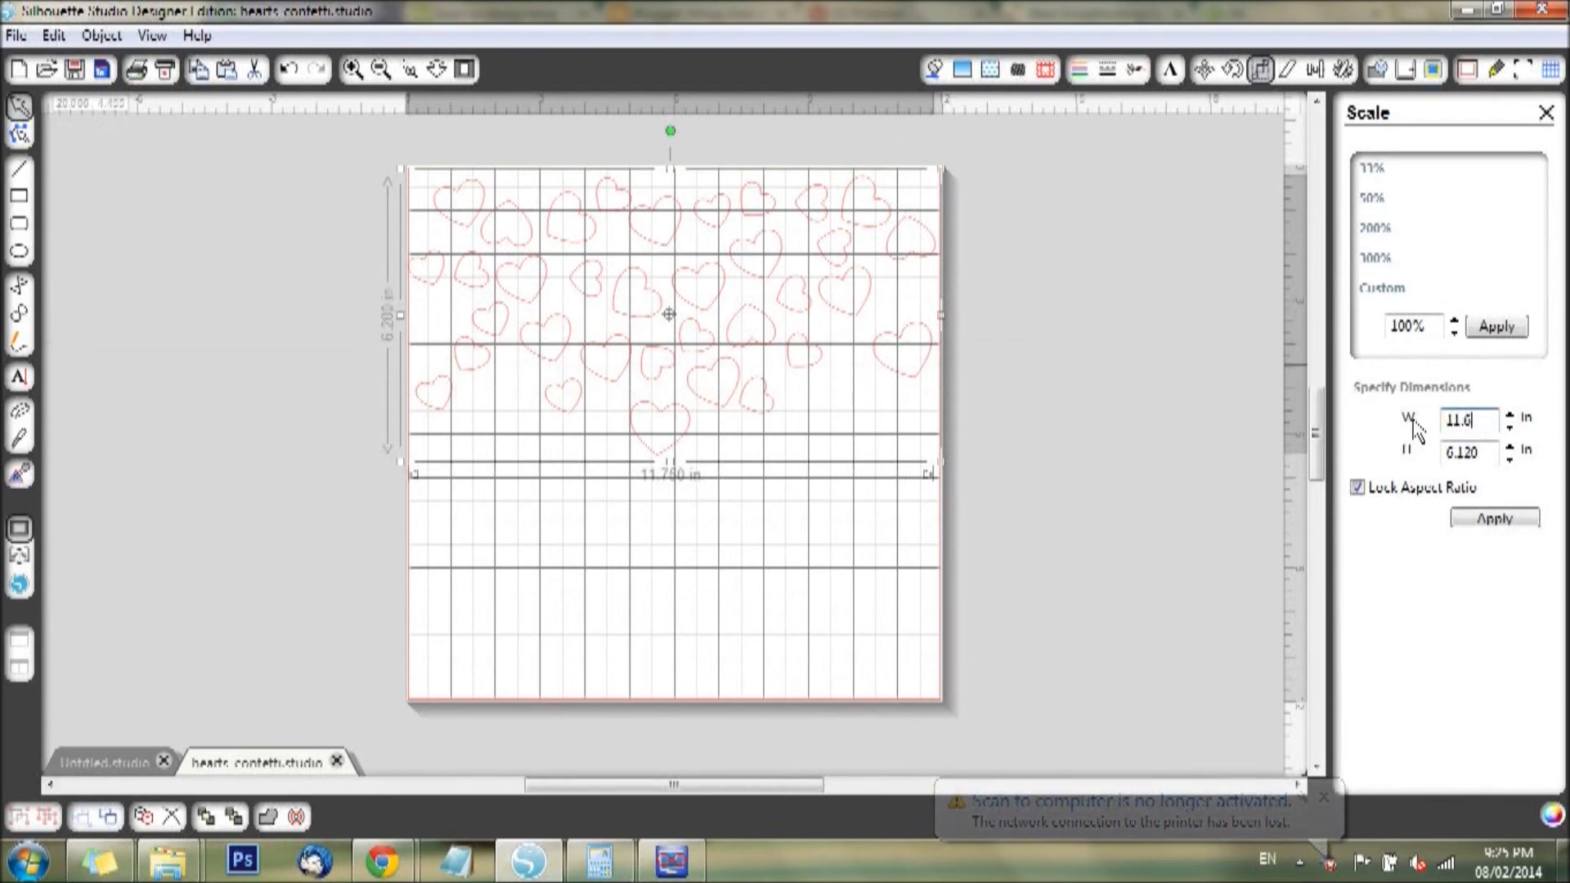
key(Return)
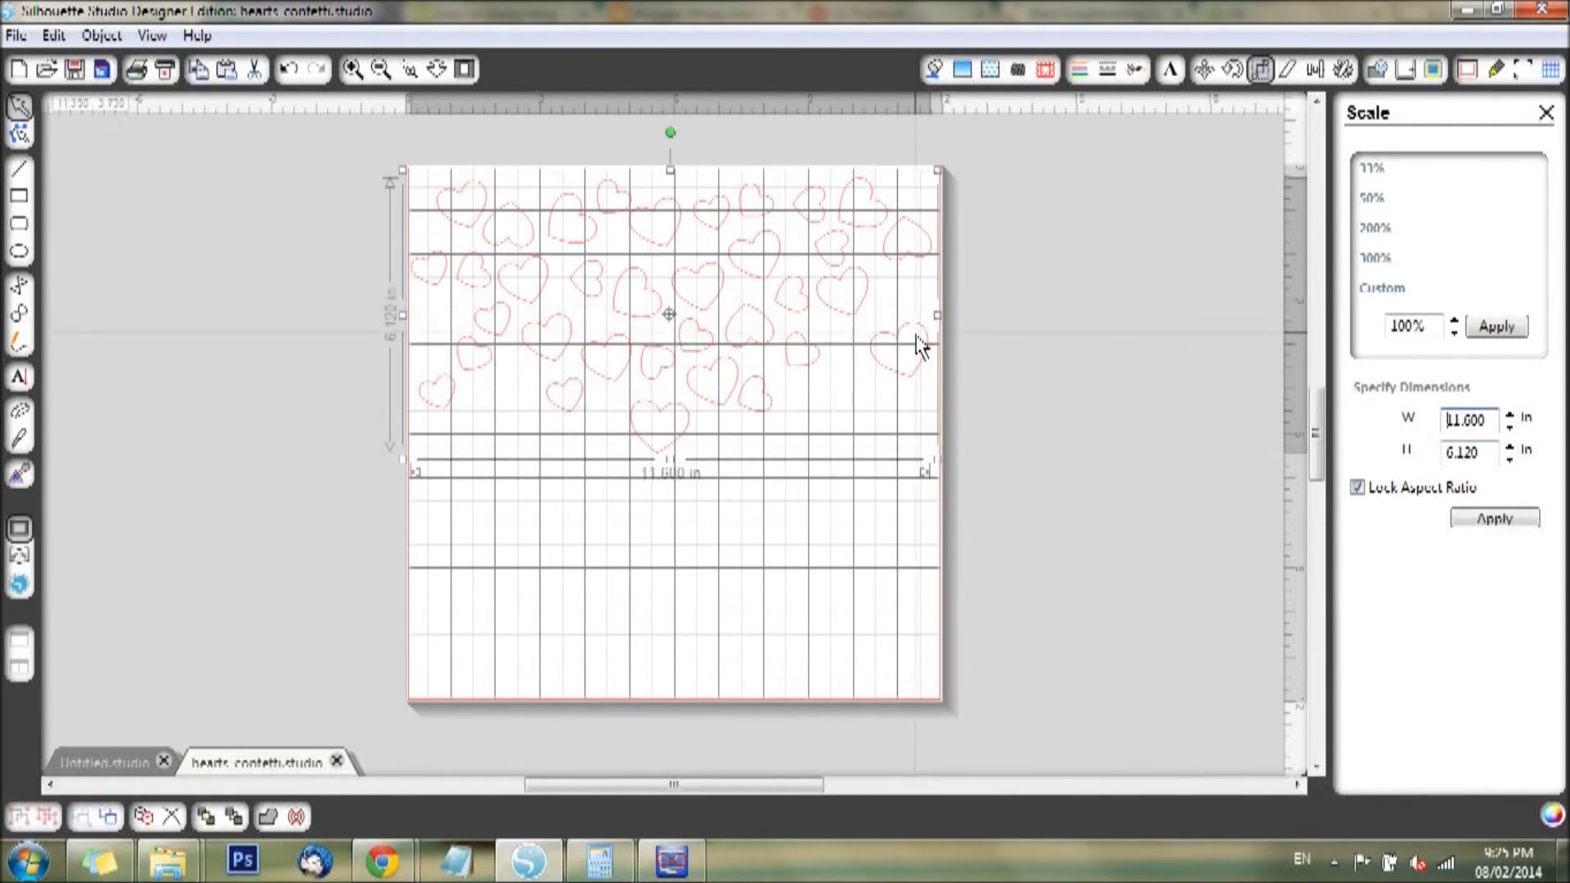
drag(1477, 421, 1405, 419)
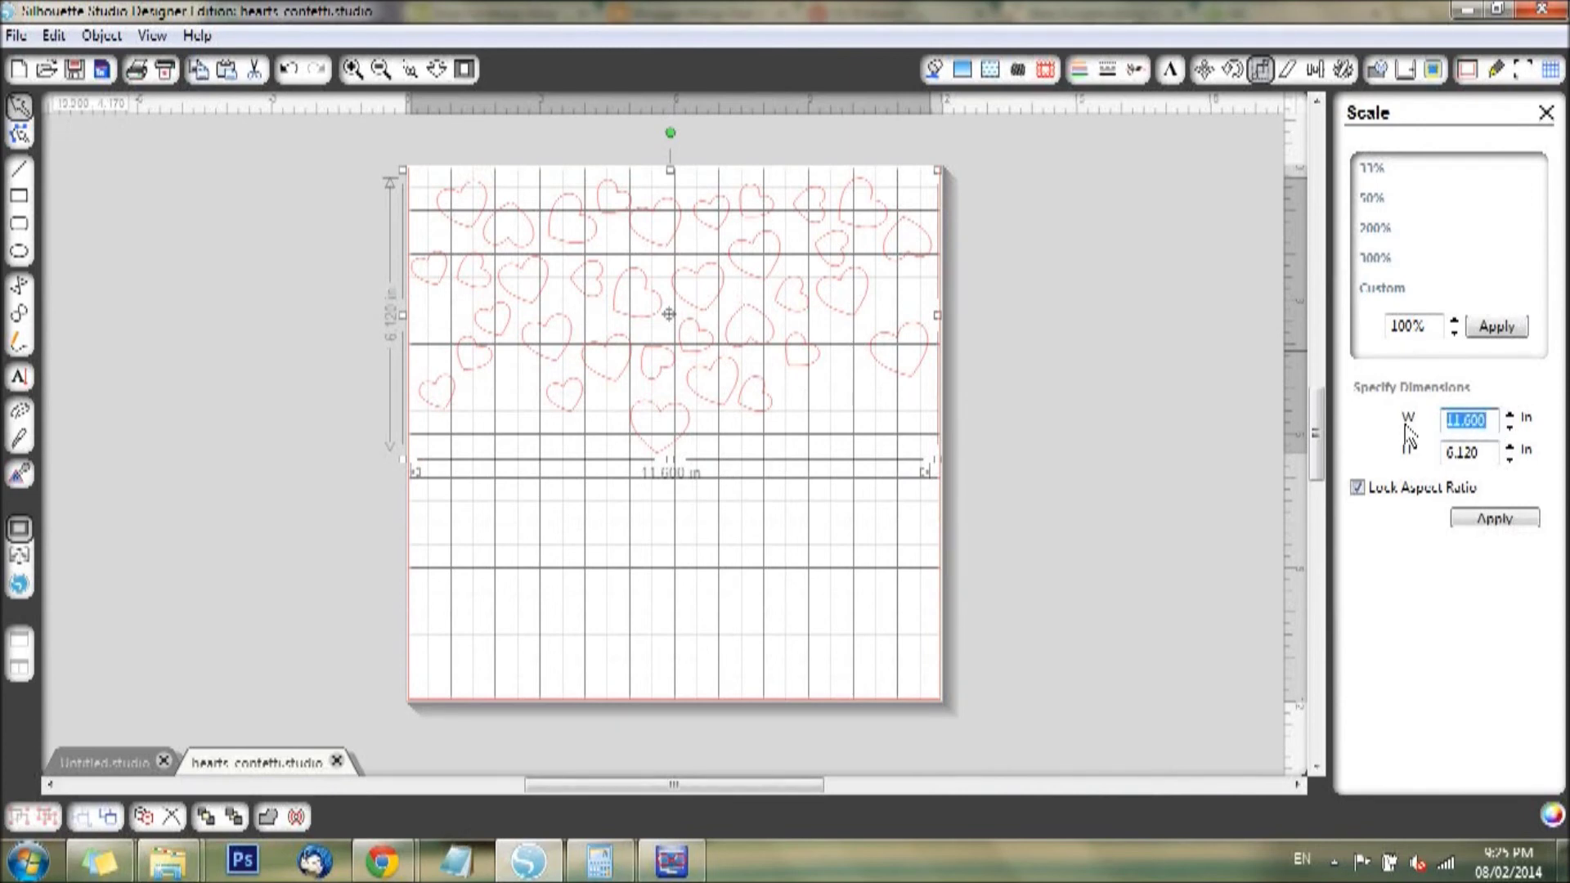
text(11)
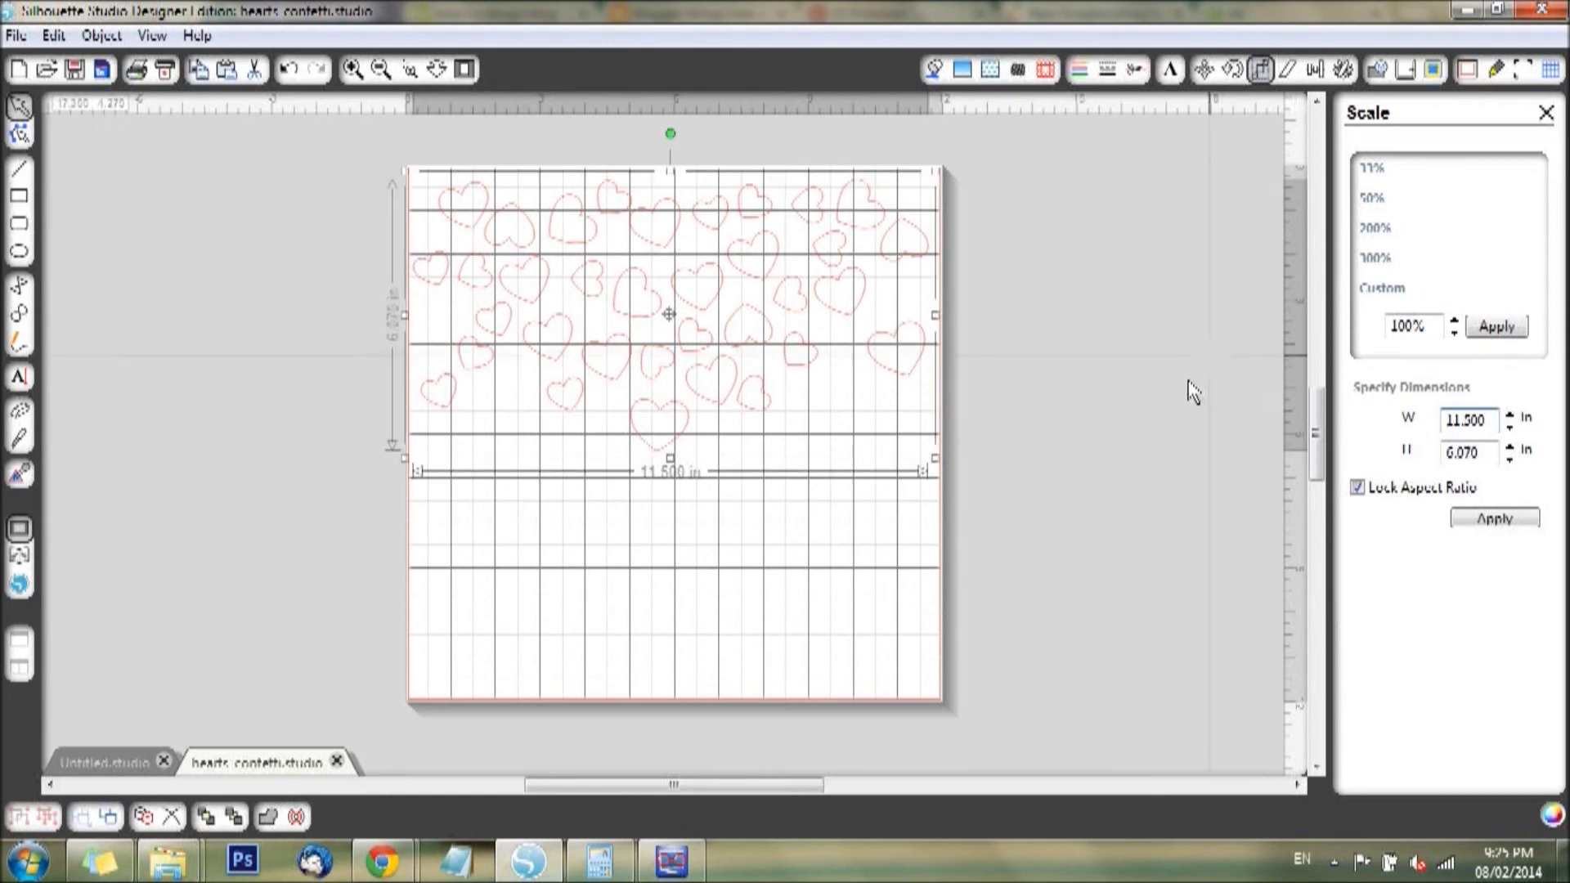
click(885, 350)
click(883, 360)
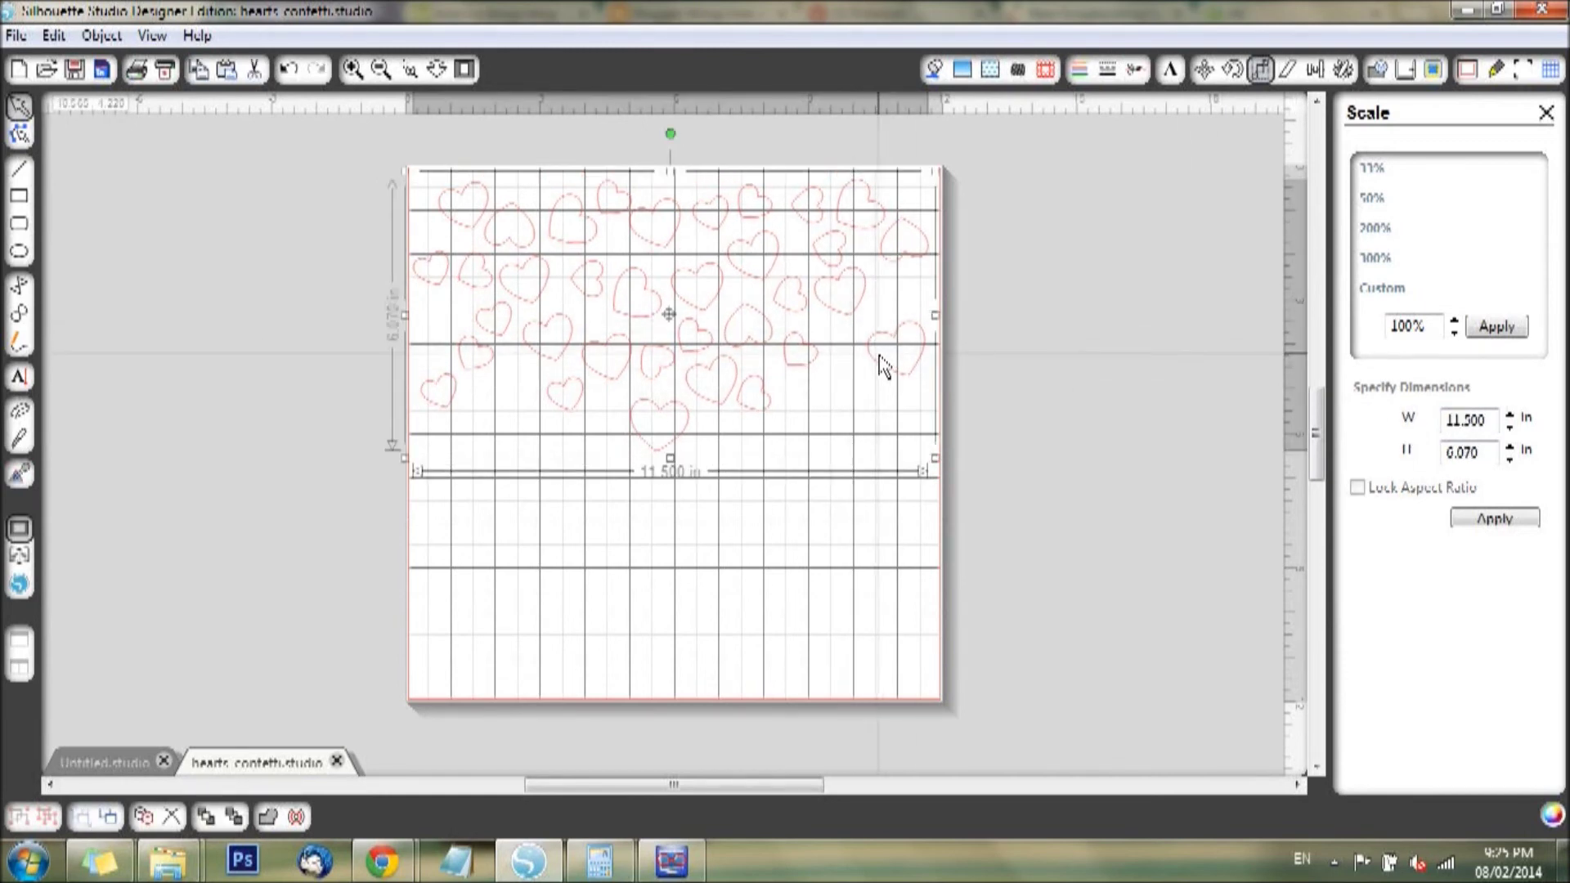
drag(881, 359, 883, 360)
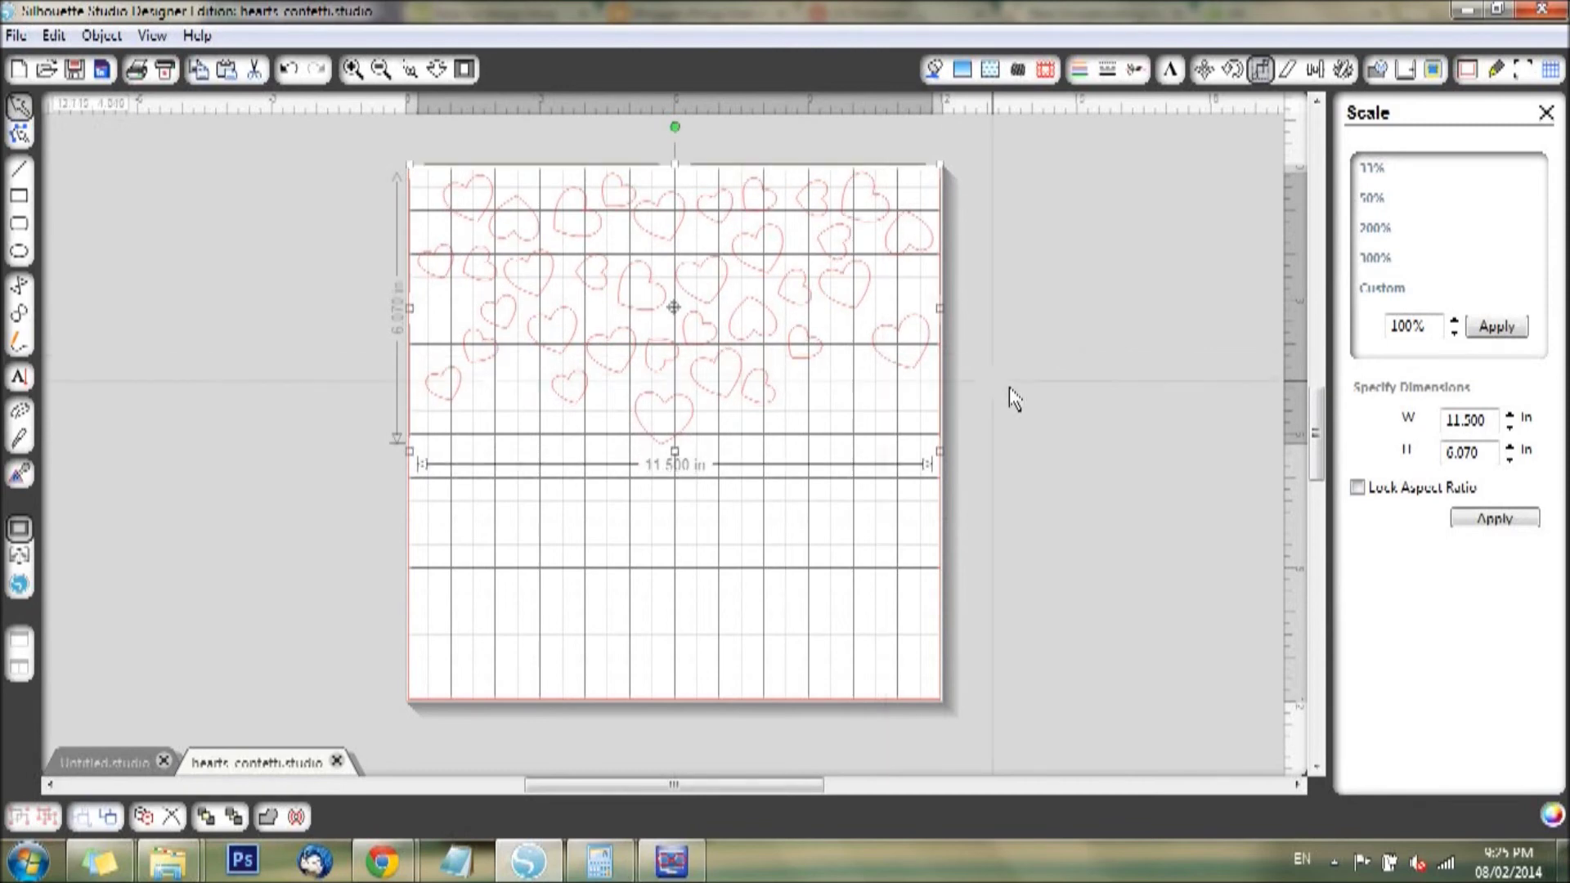
click(1009, 387)
click(868, 329)
click(1136, 434)
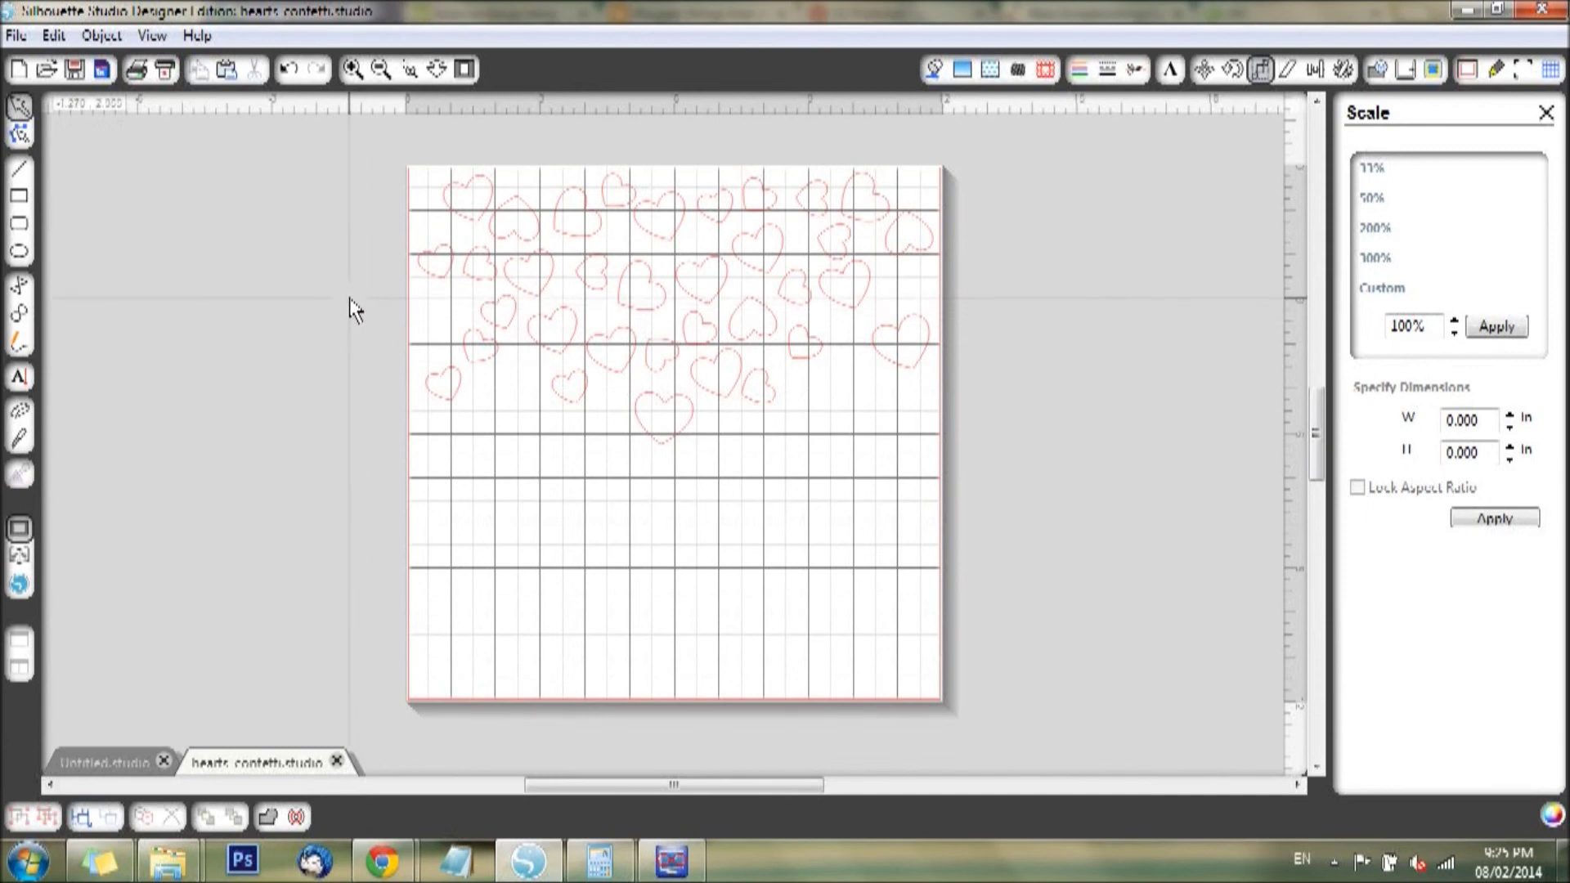
Step: Save the design as hearts_confetti_demo.studio using the Silhouette Studio (*.studio) type
click(17, 36)
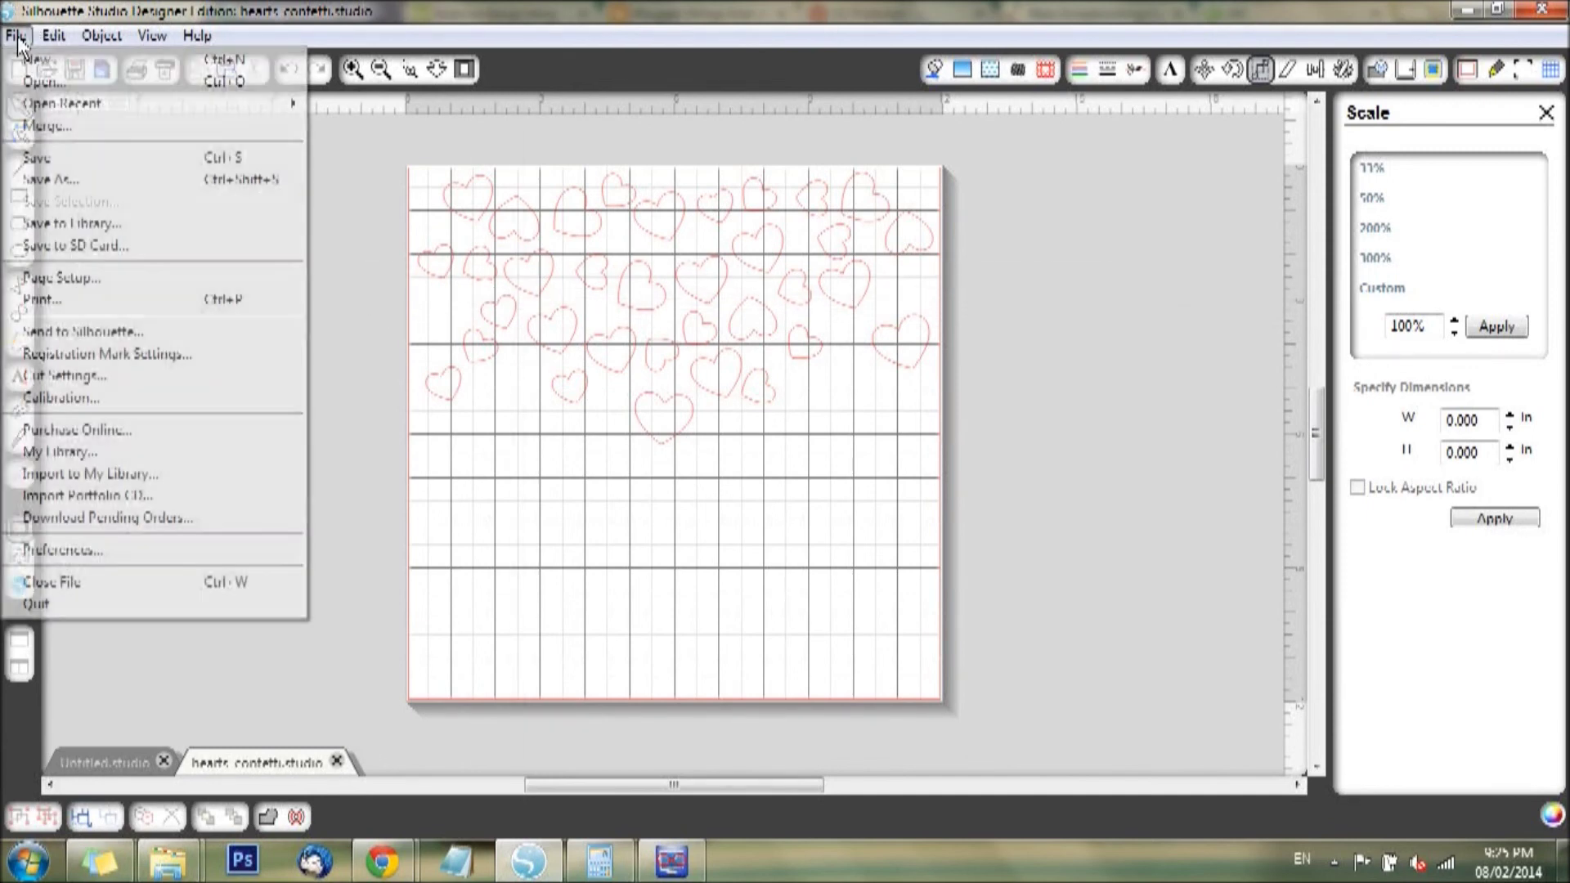
click(46, 179)
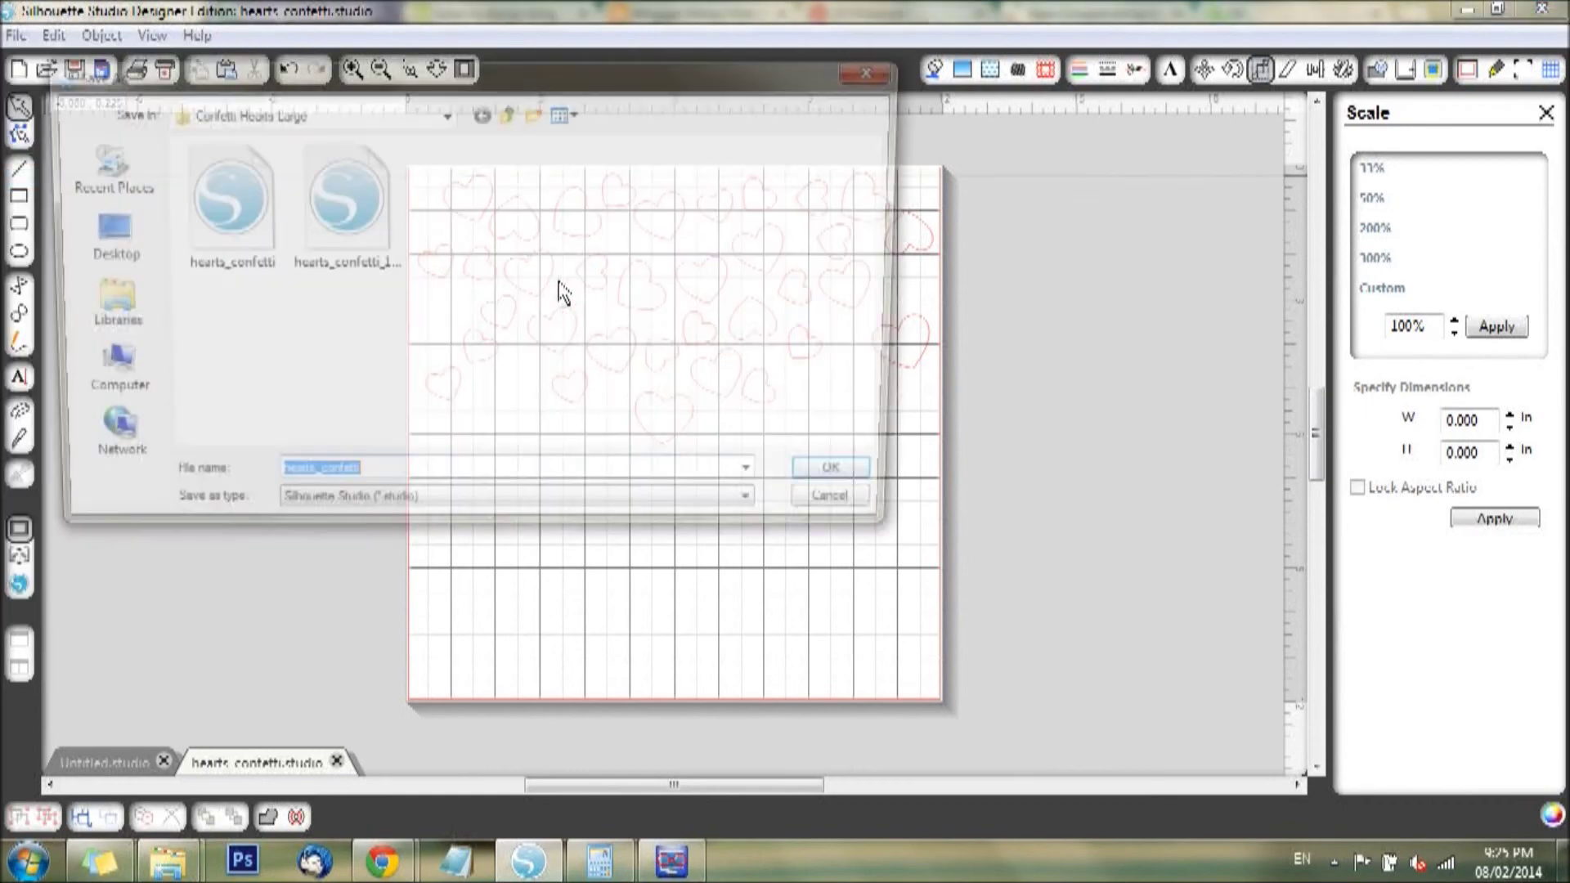
click(401, 515)
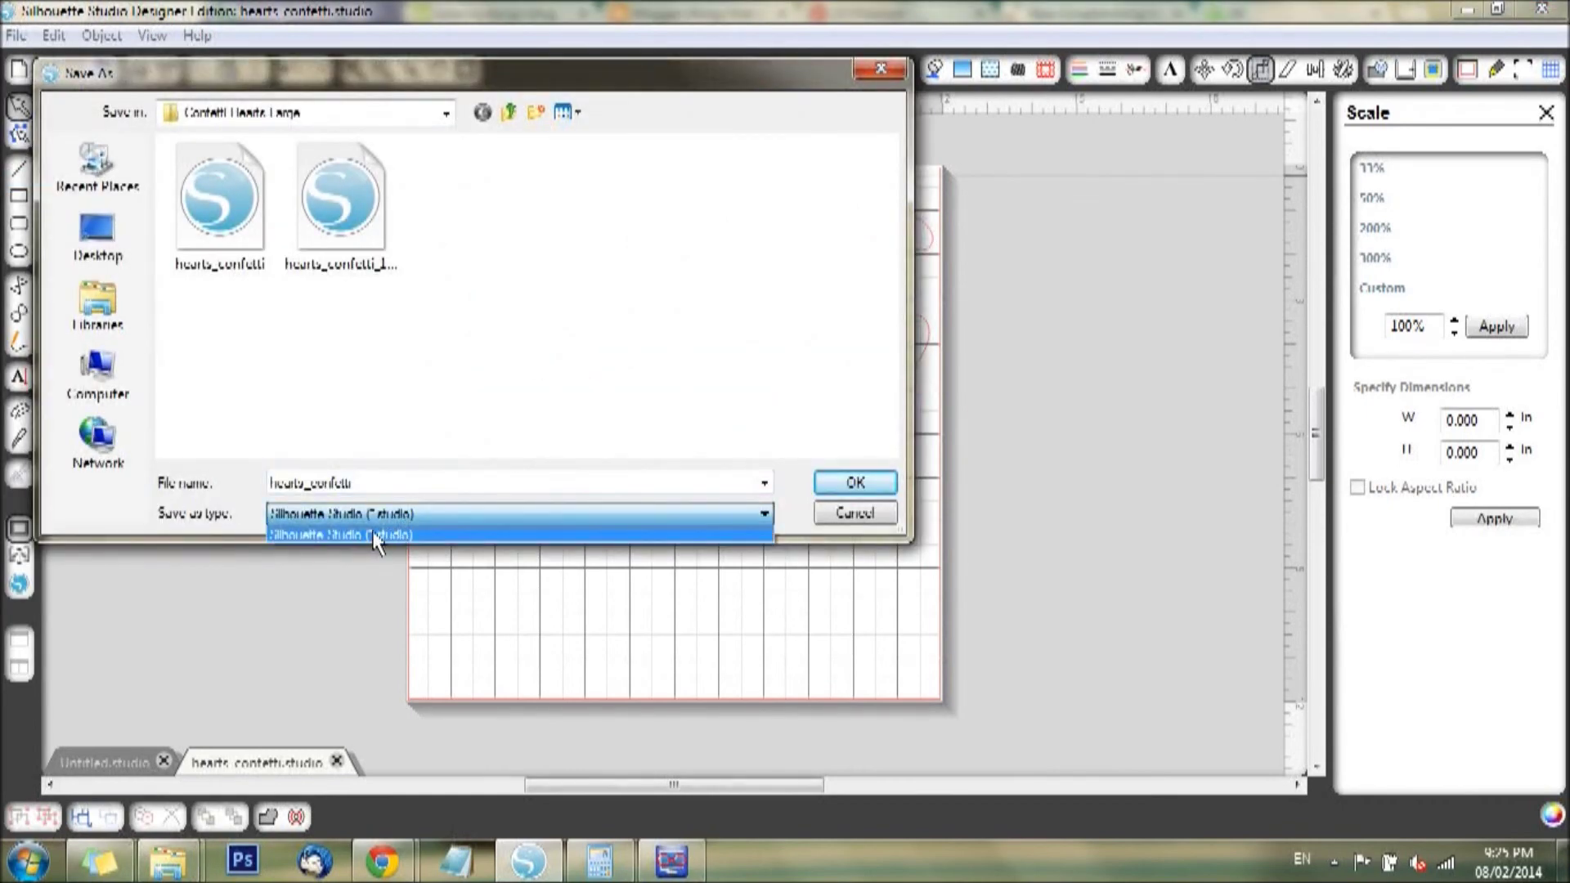
click(375, 537)
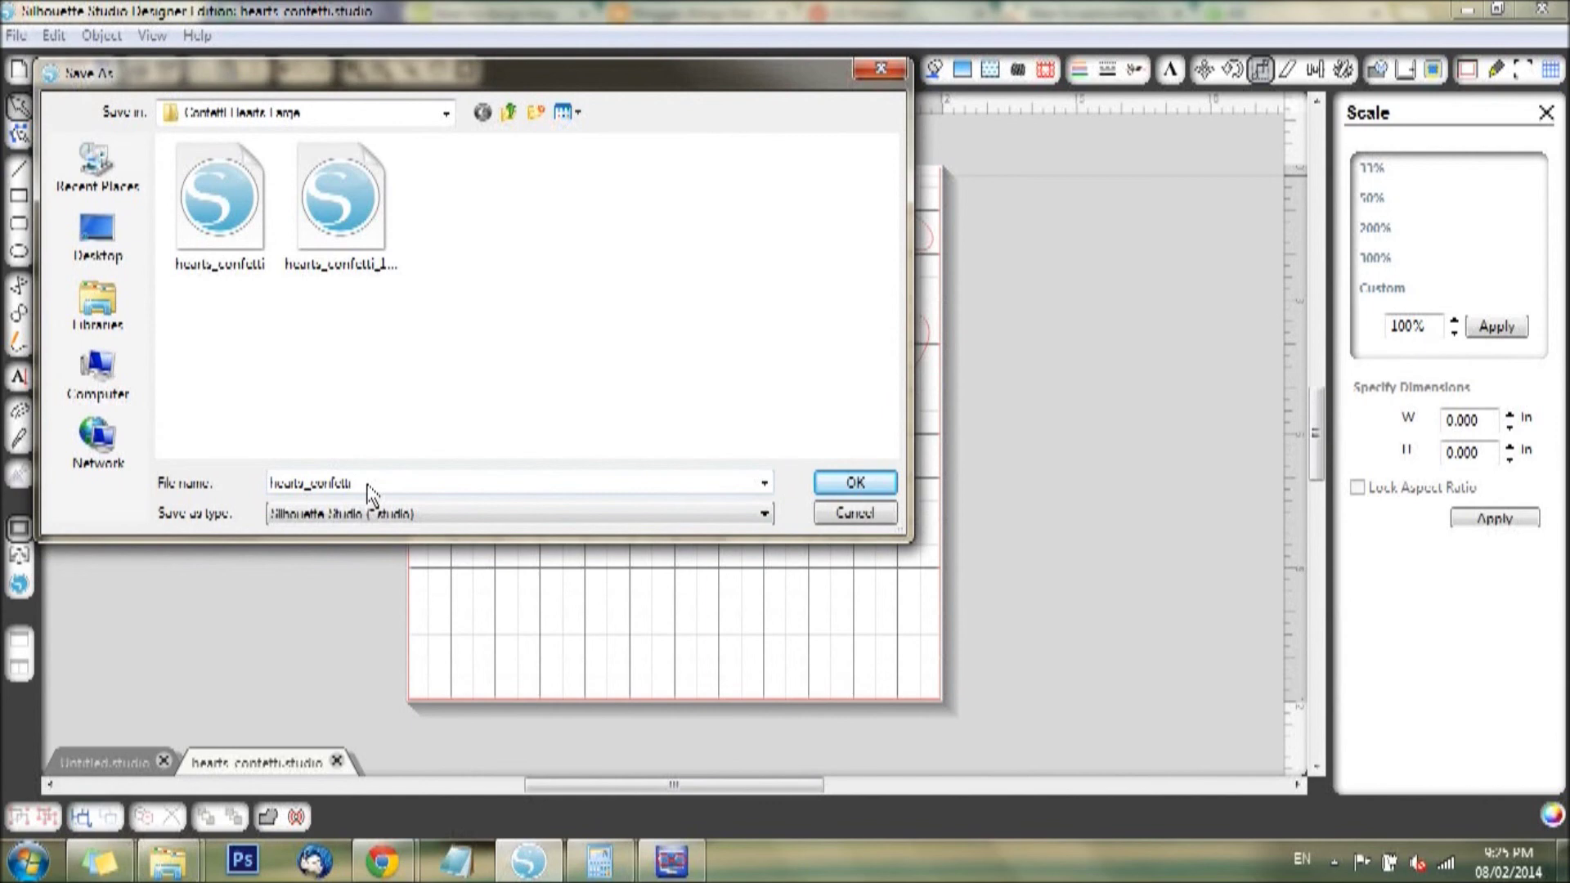
click(370, 491)
click(390, 496)
text(_demo)
click(857, 484)
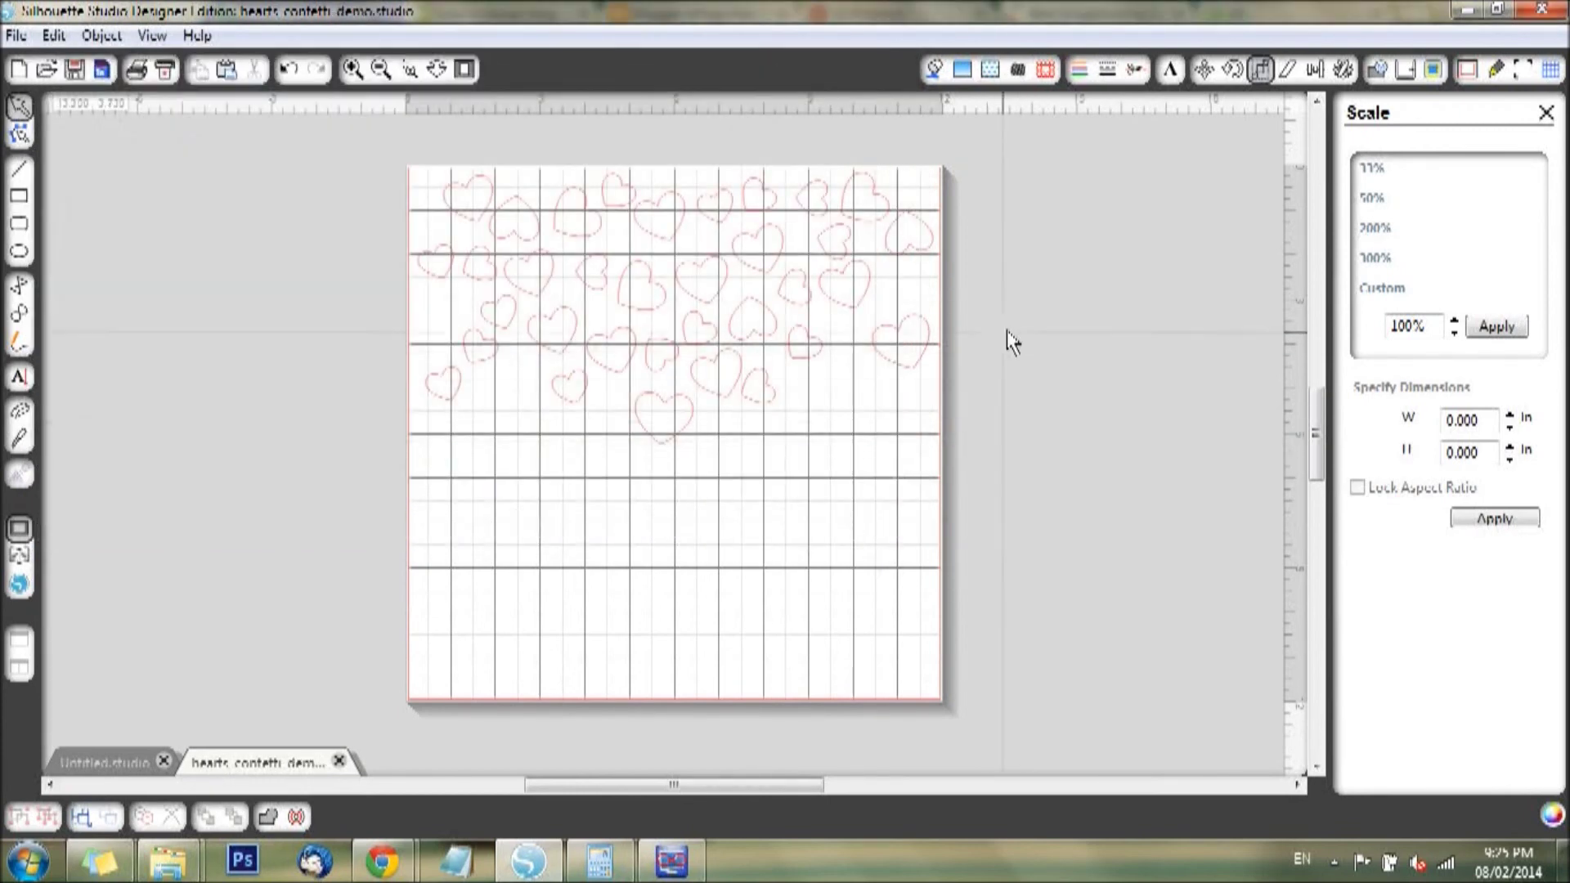